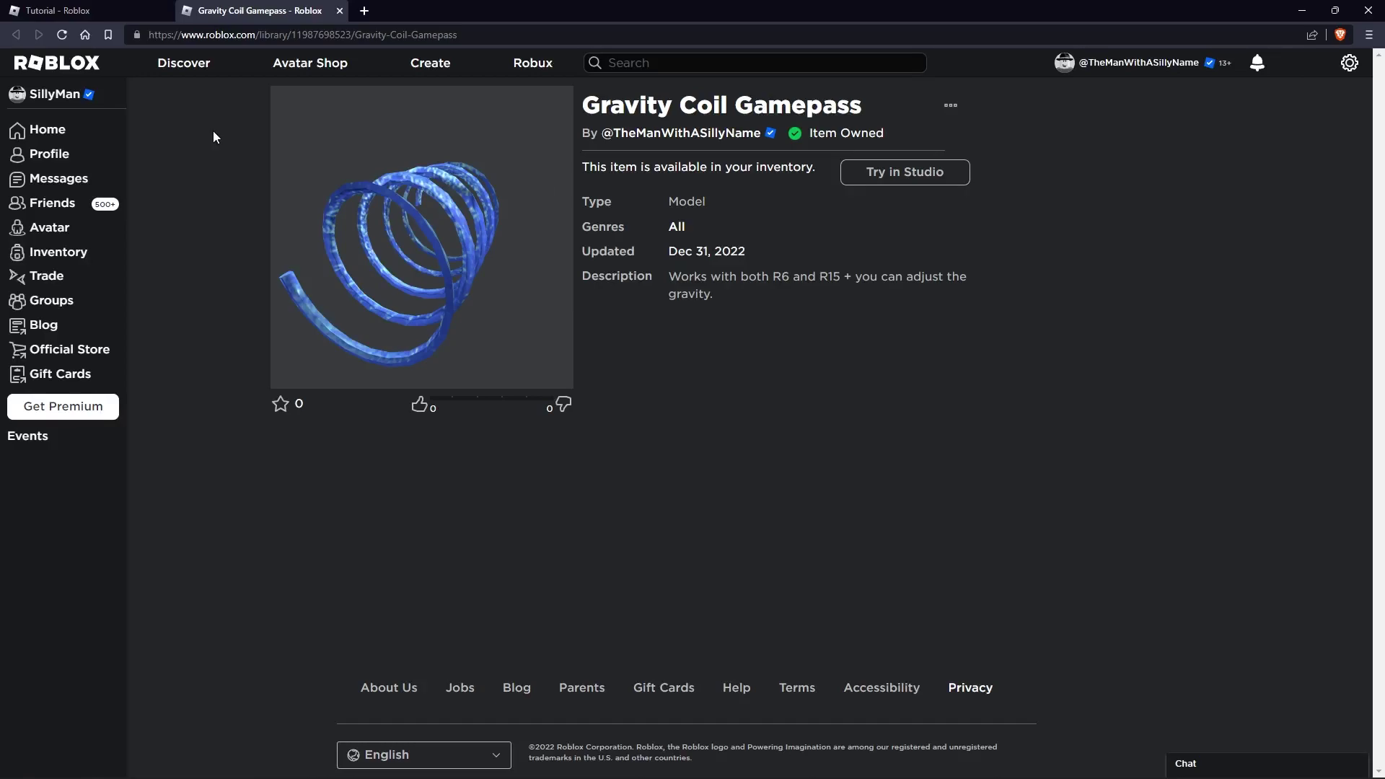
- Open the Tutorial experience's store section and start adding a new pass
key(ctrl+Tab)
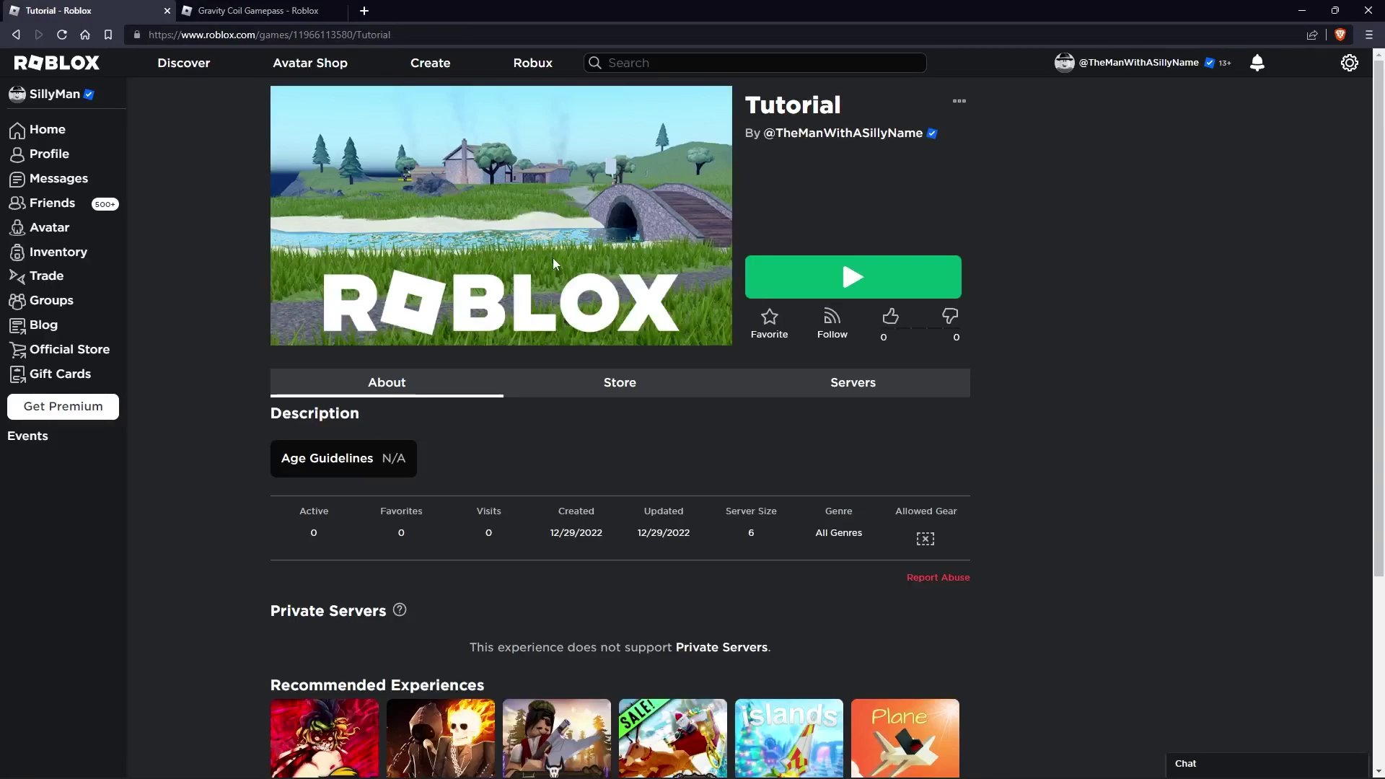
click(596, 383)
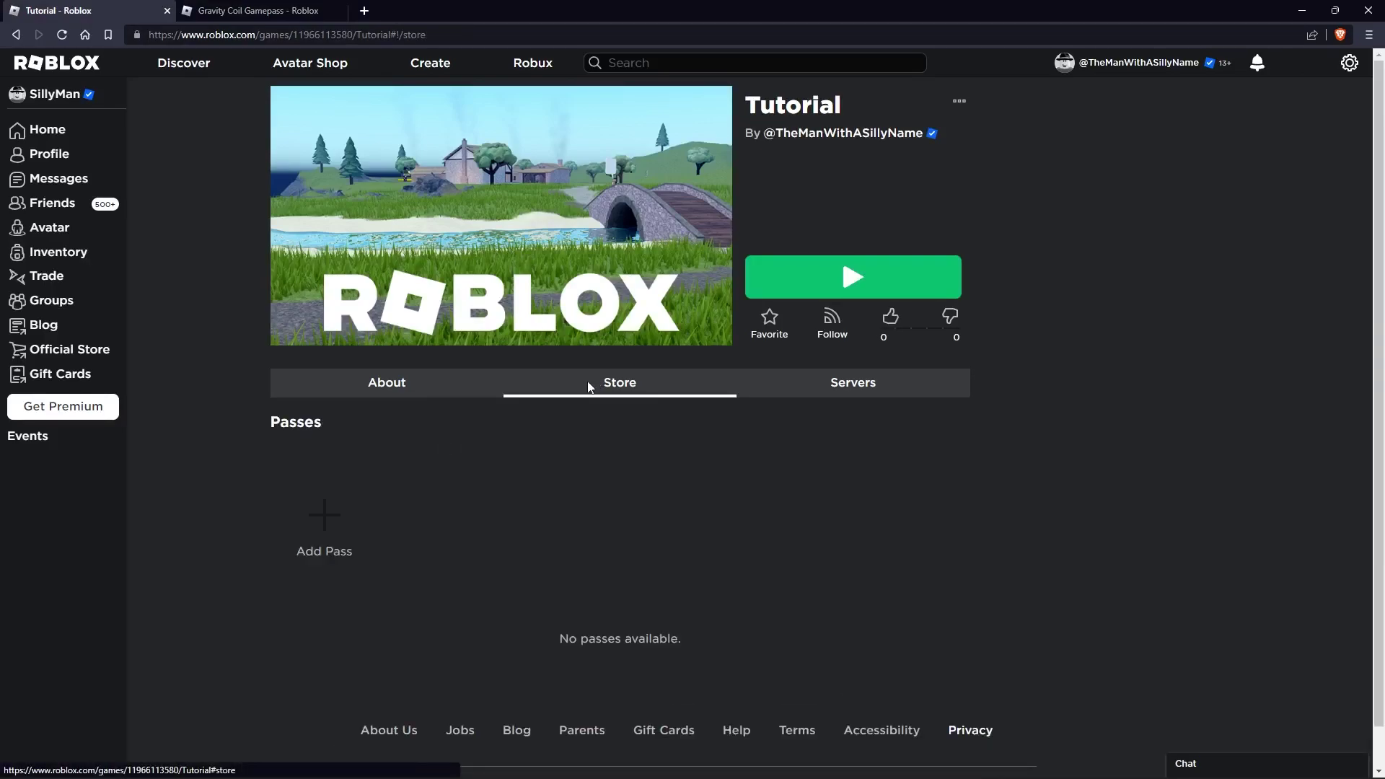
click(355, 525)
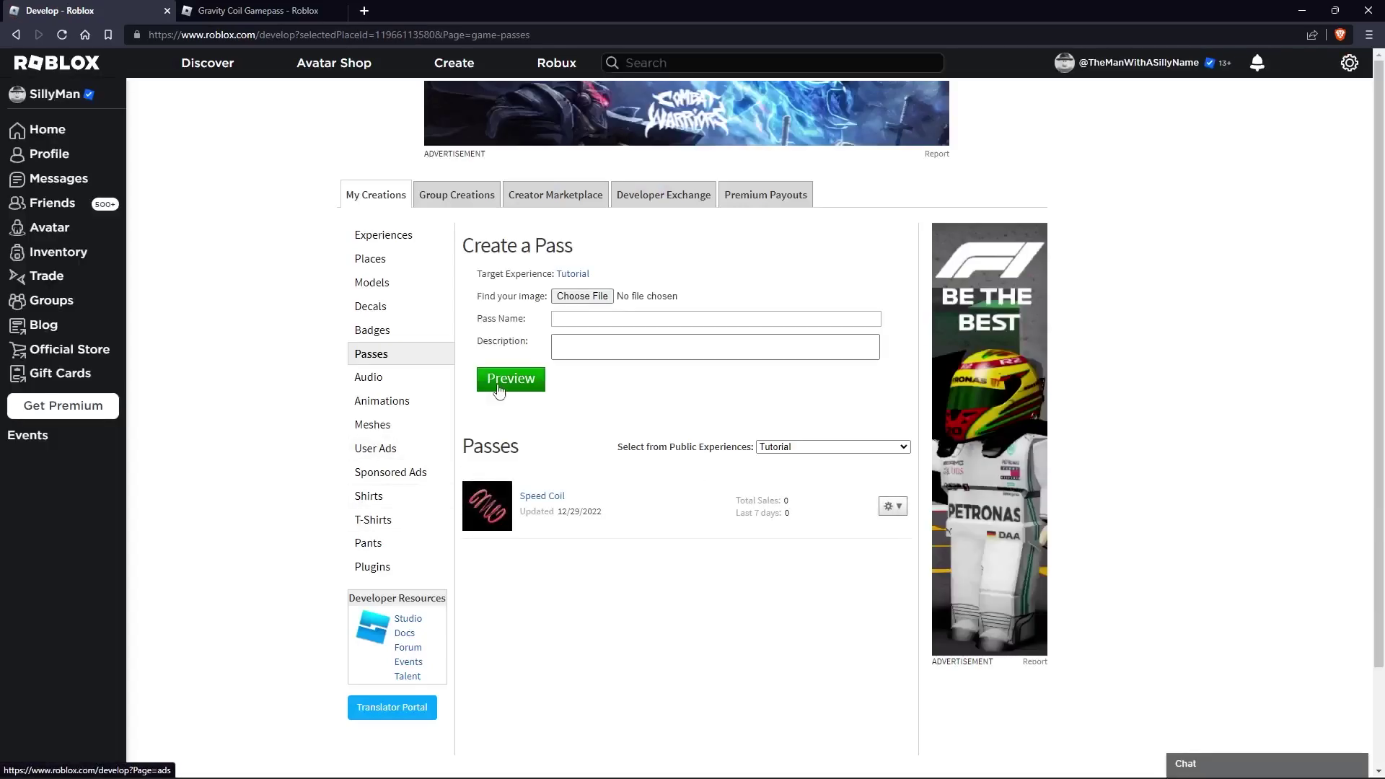
- Create a pass named "Gravity Coil" with the image Gravity Coil.png and the description "Allows you to jump higher.", and verify the upload
click(582, 295)
click(169, 130)
click(570, 365)
click(586, 318)
click(586, 348)
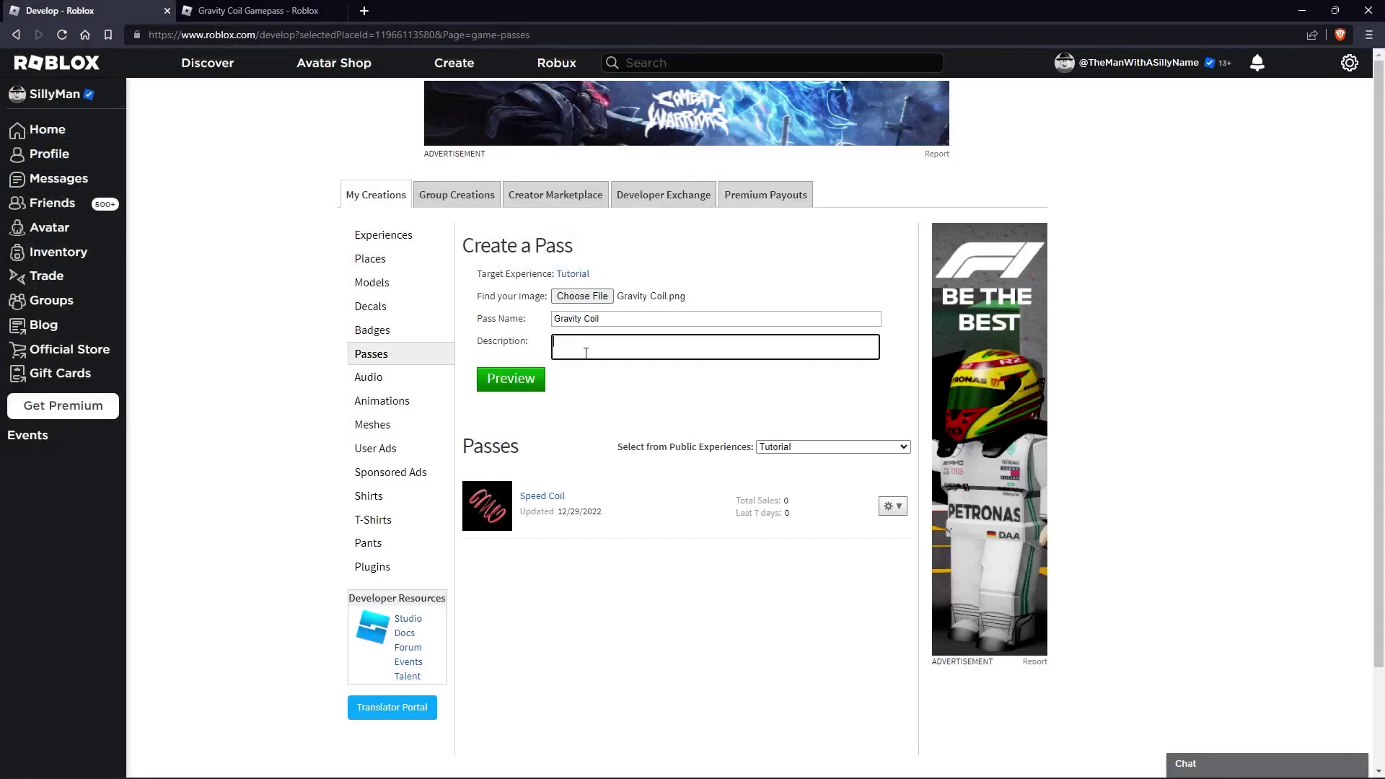
text(Allows you to jump higher.)
click(509, 380)
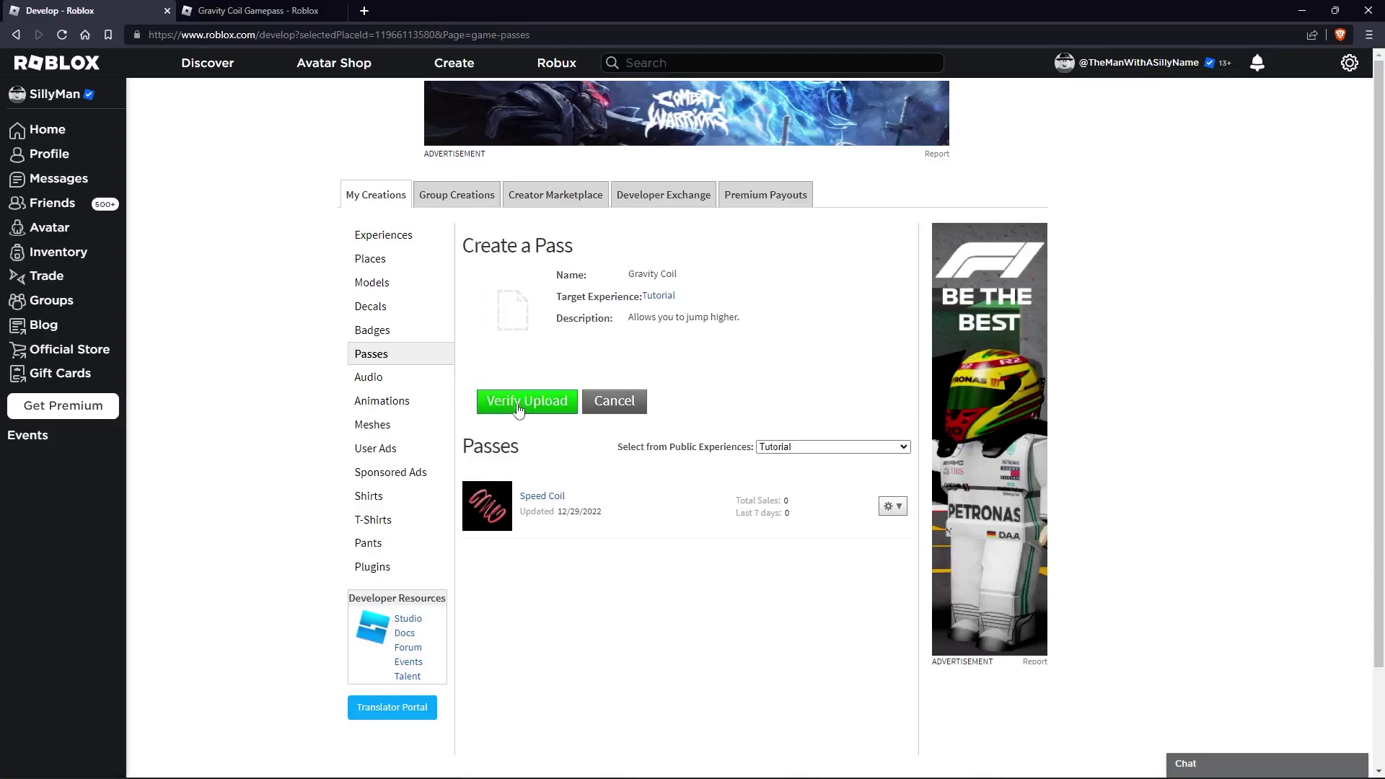
click(518, 409)
right_click(518, 409)
click(604, 379)
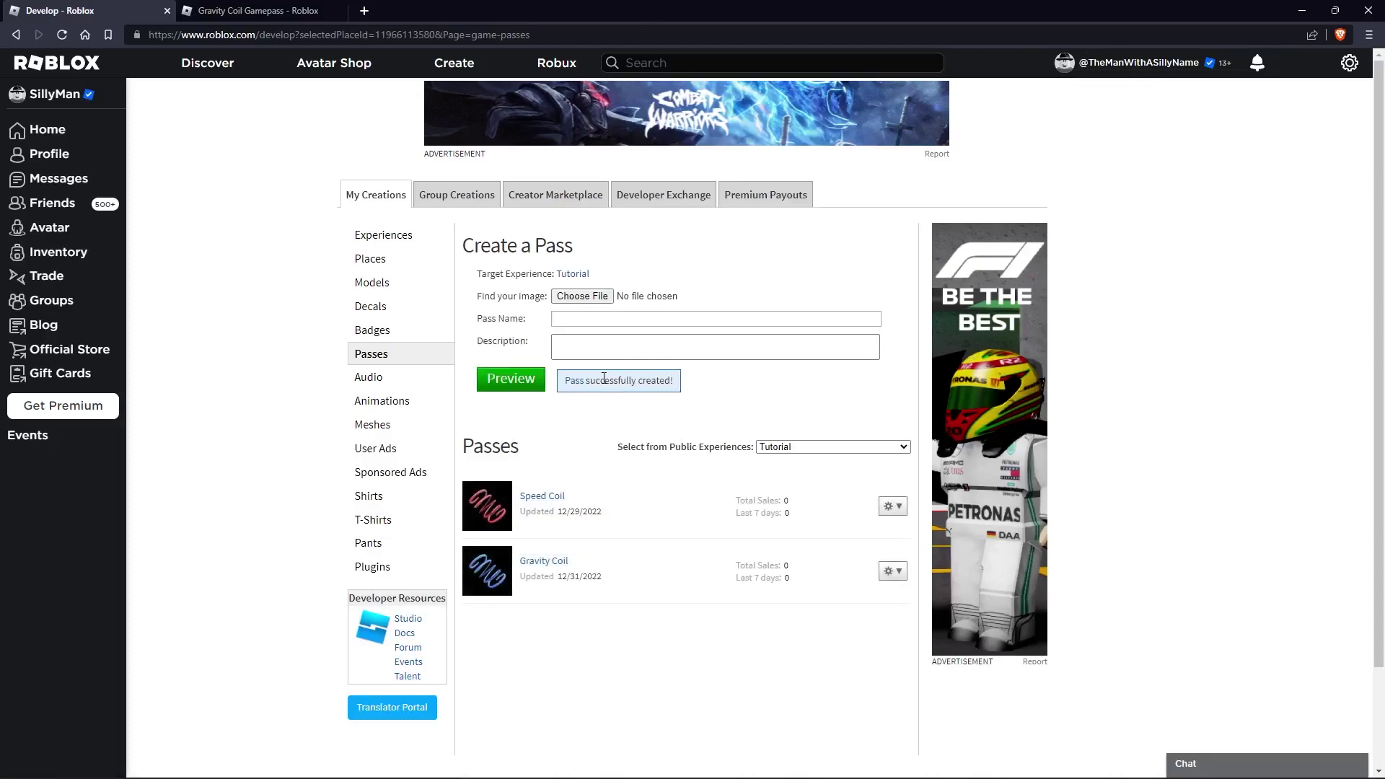
- Configure the Gravity Coil pass as an item for sale at a price of 75 Robux and save it
scroll(604, 379, down, 3)
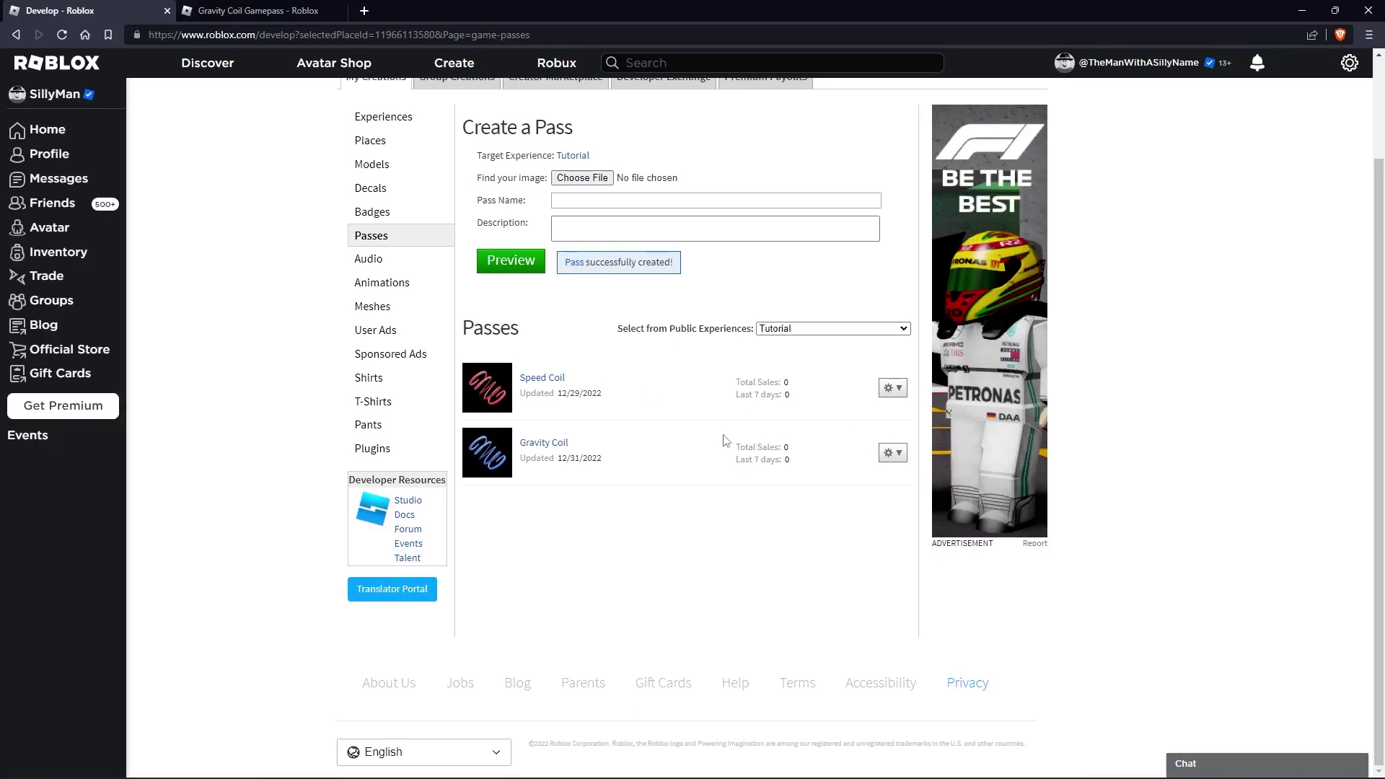
click(892, 462)
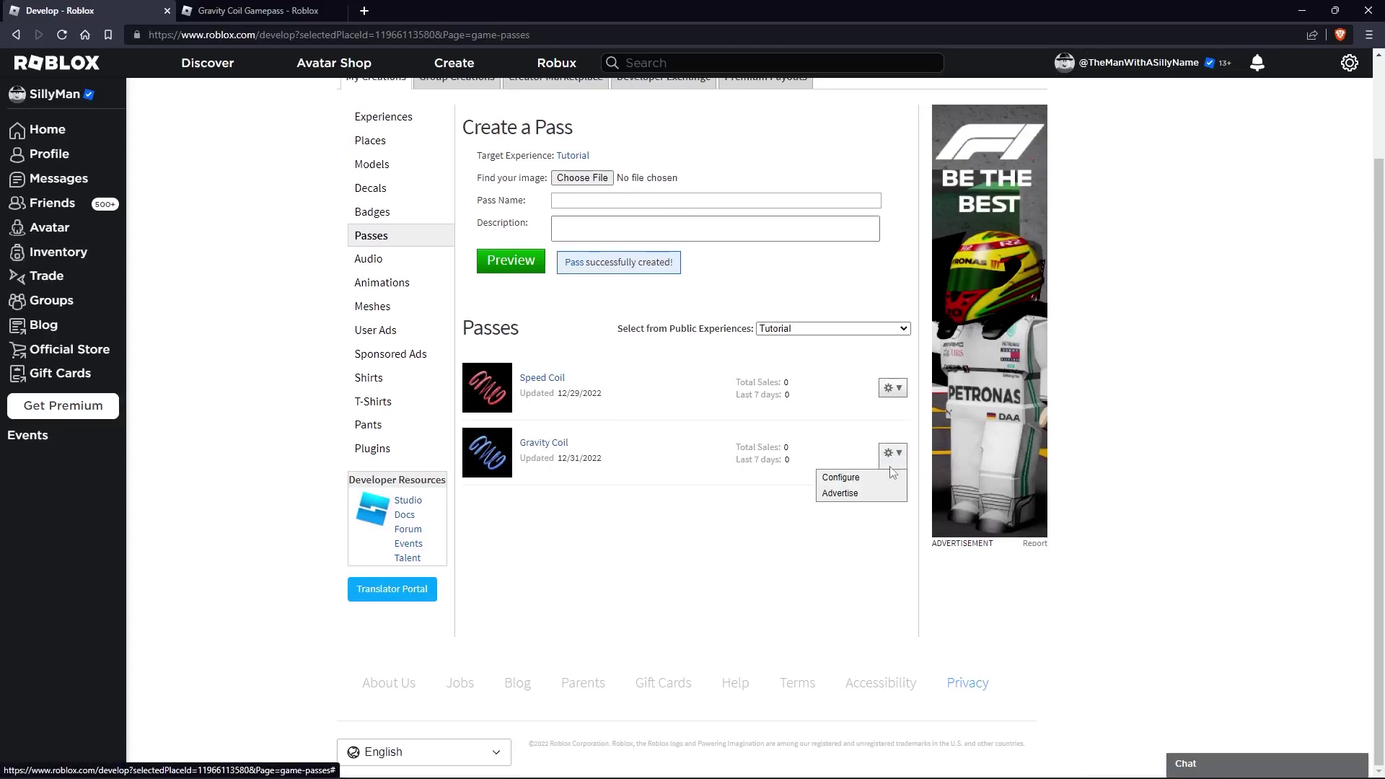
click(890, 478)
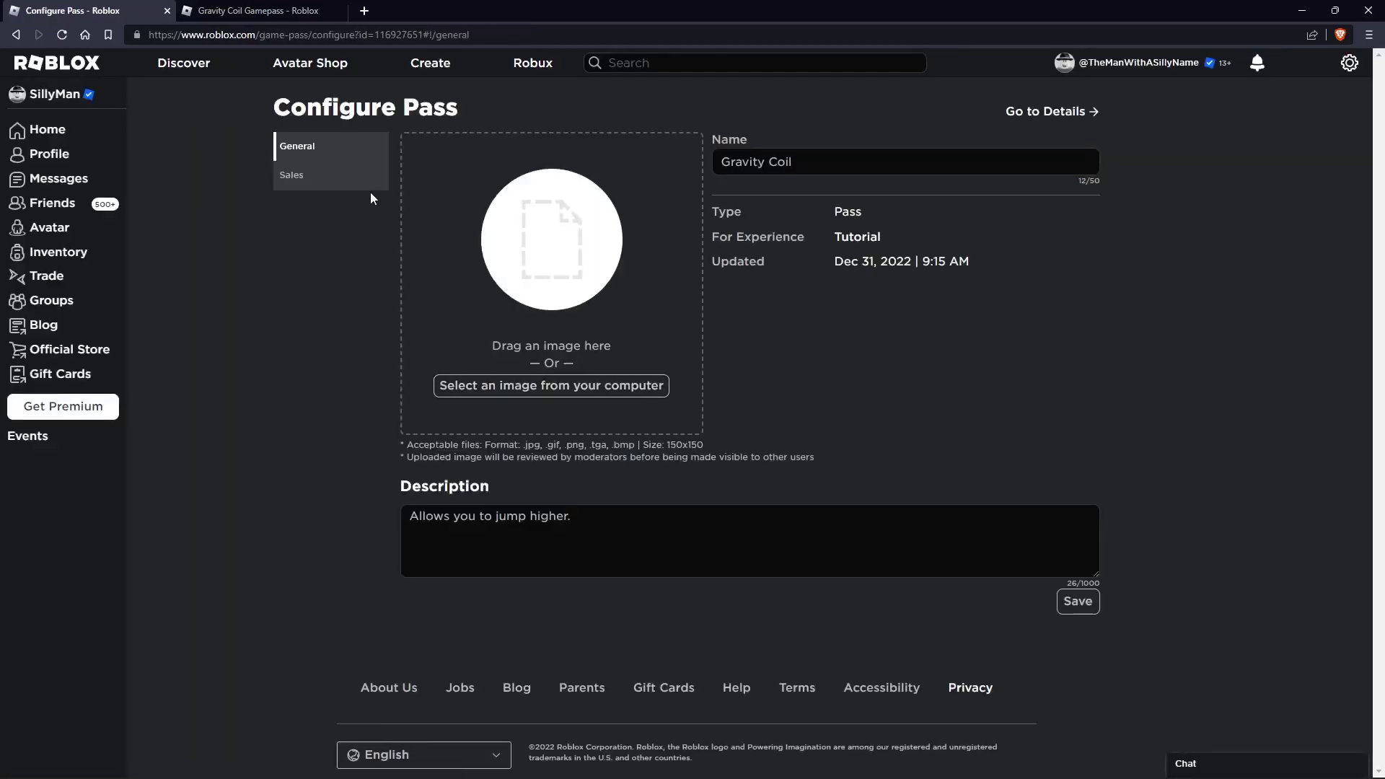
click(364, 182)
click(1076, 153)
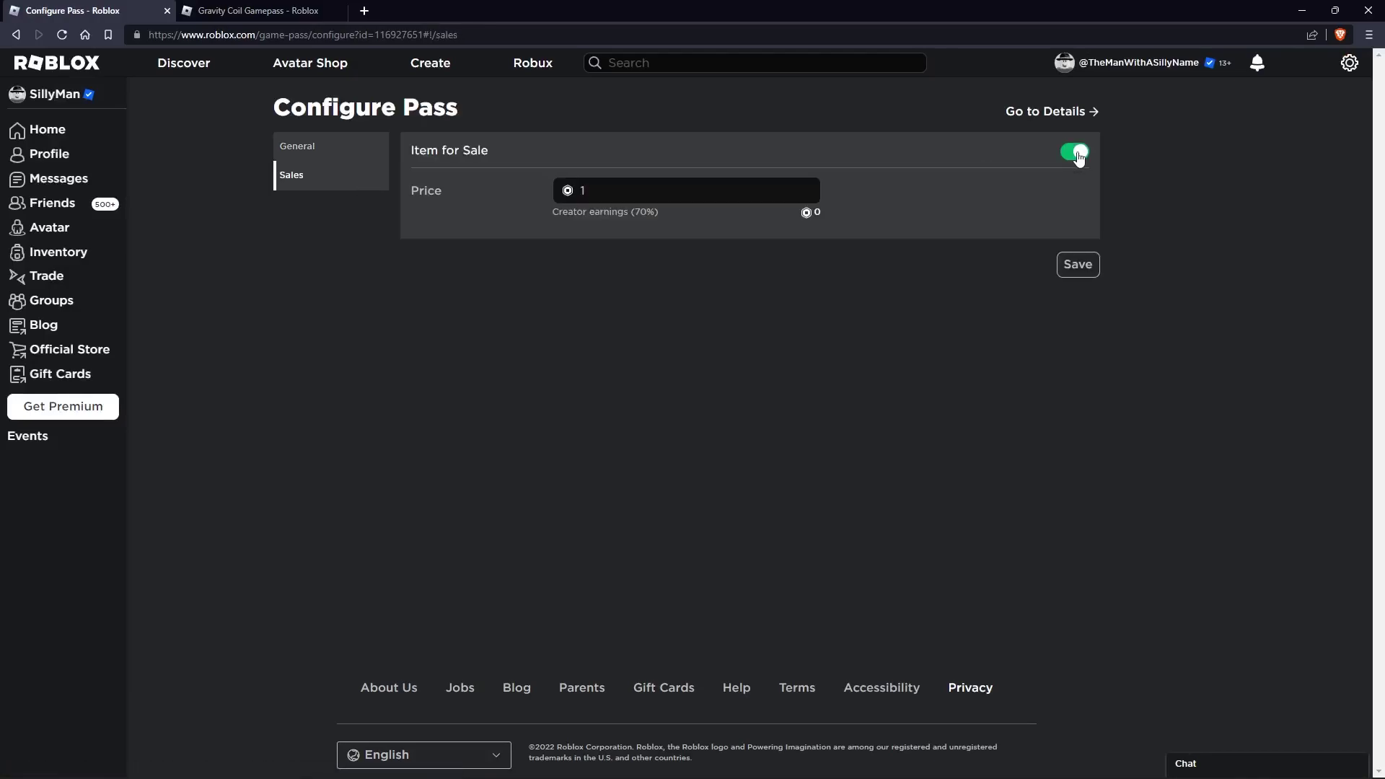
double_click(583, 191)
text(75)
click(1094, 267)
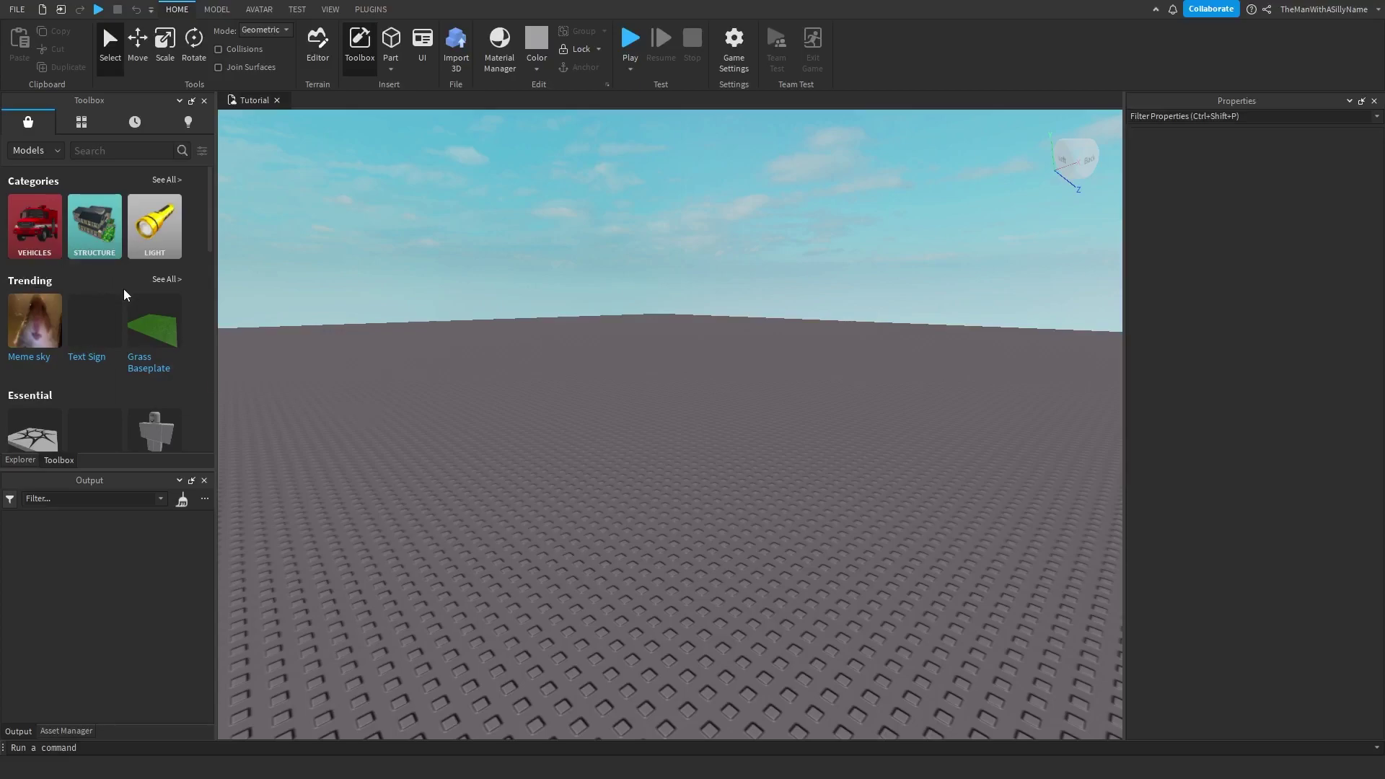
- In Roblox Studio, insert the Gravity Coil Gamepass model from the inventory's My Models into the Tutorial place
click(332, 12)
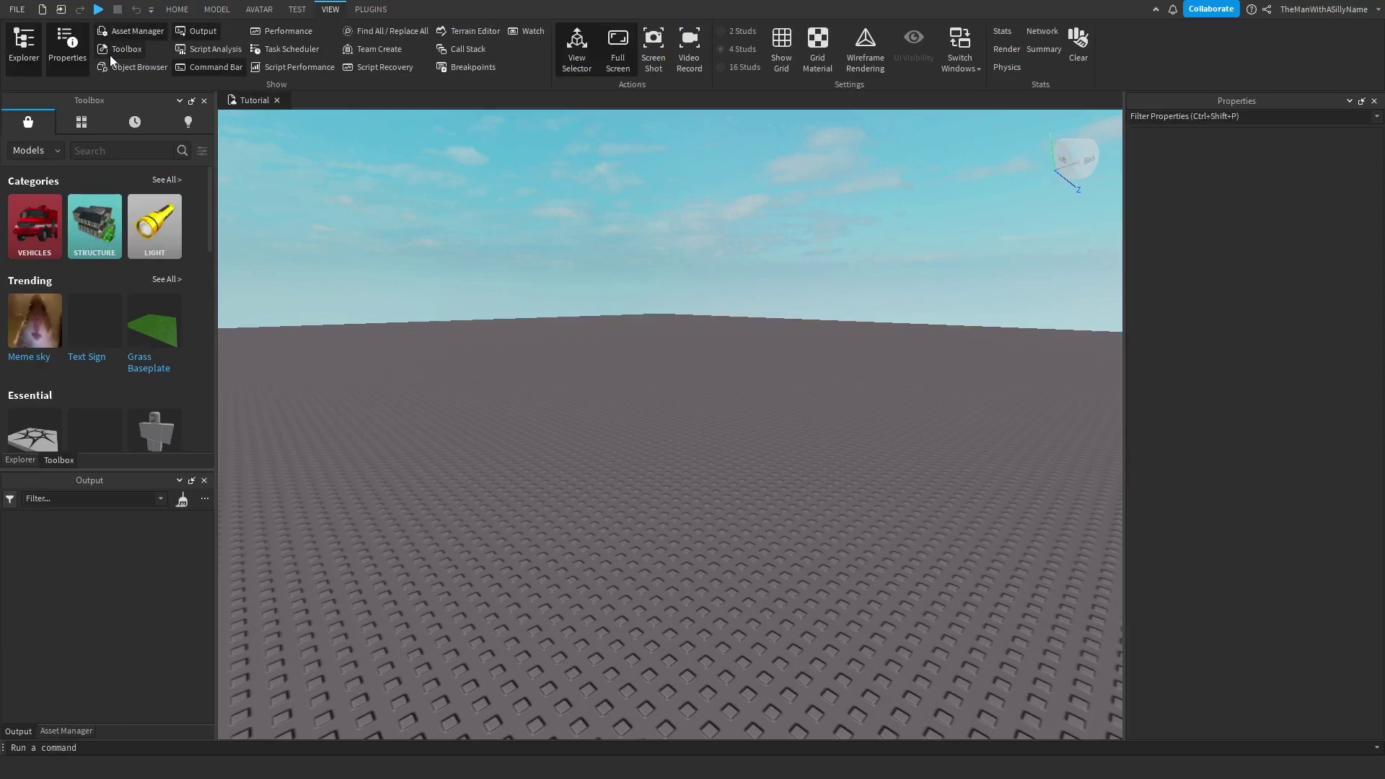
click(81, 124)
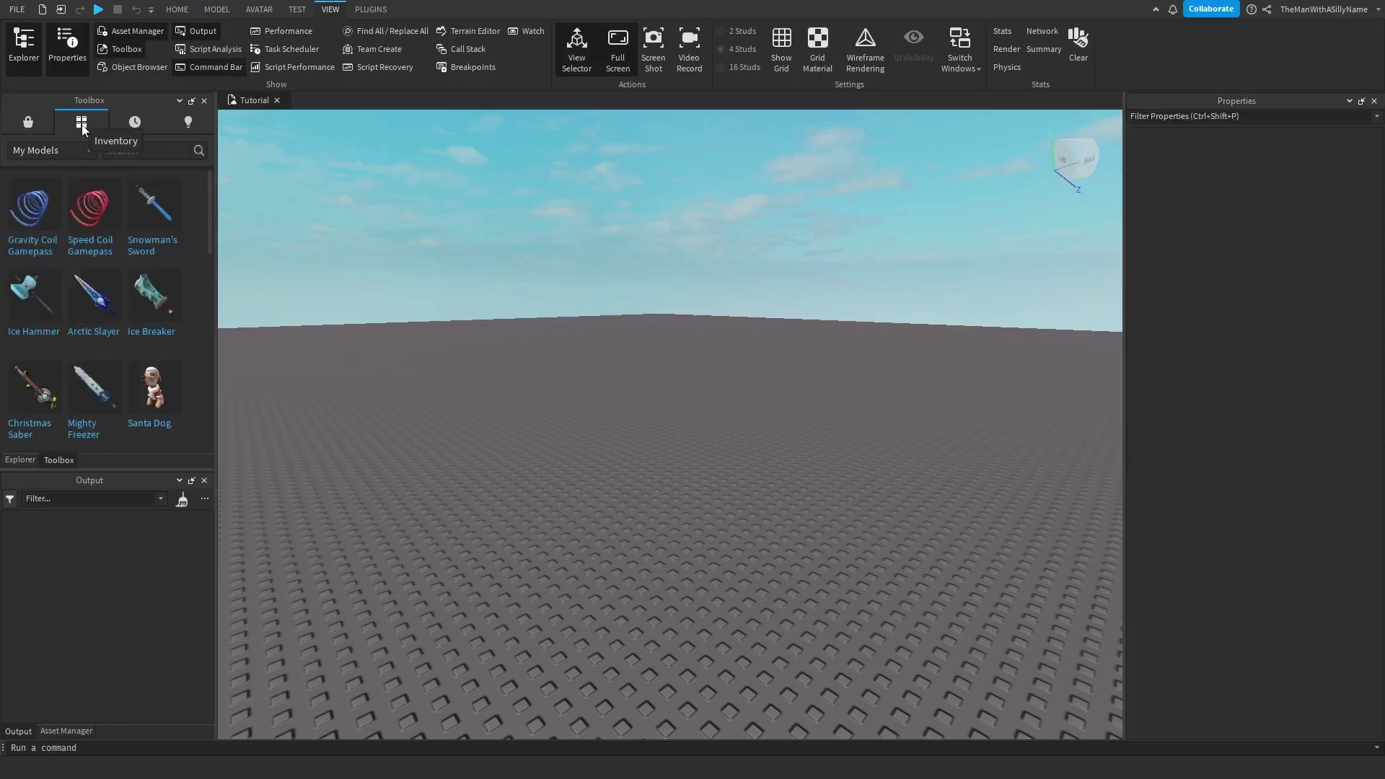
click(72, 150)
click(72, 150)
mouse_move(32, 216)
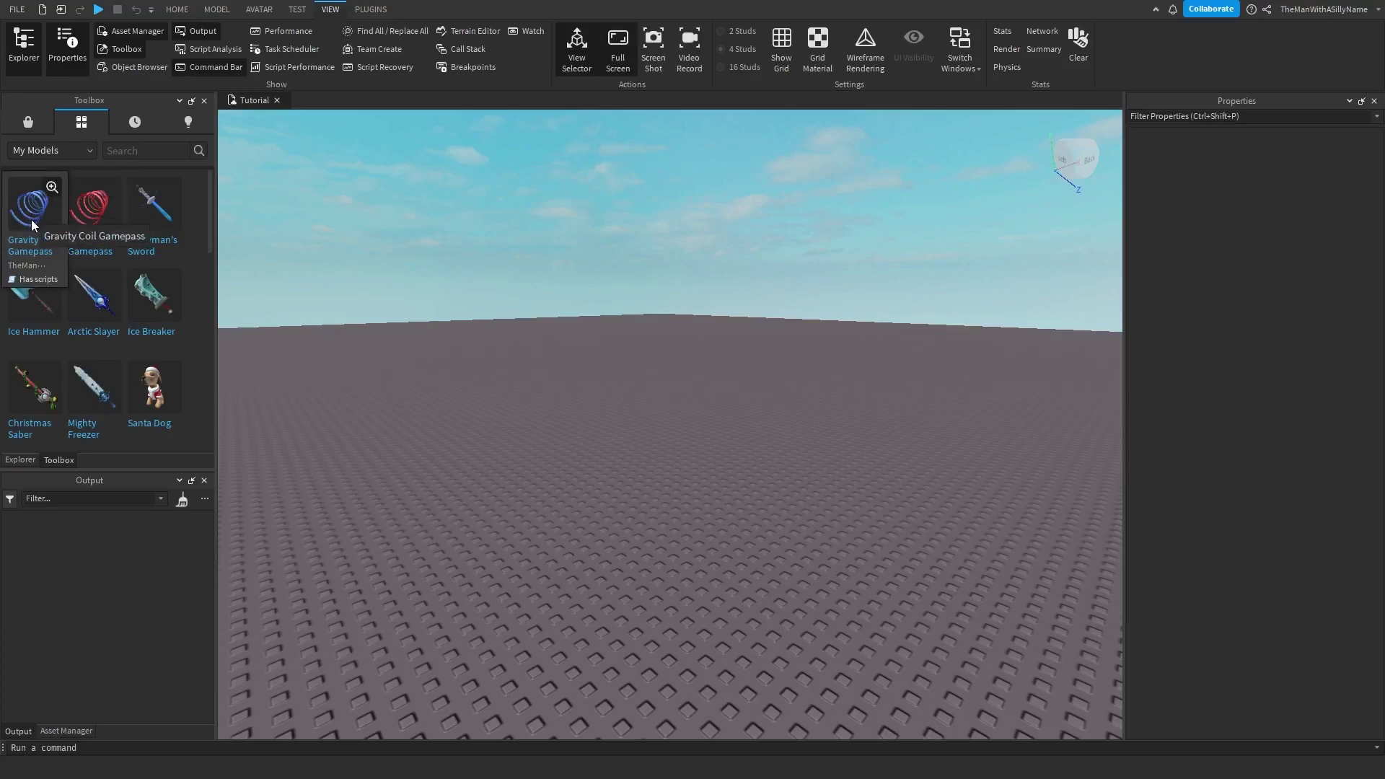
click(32, 219)
click(851, 420)
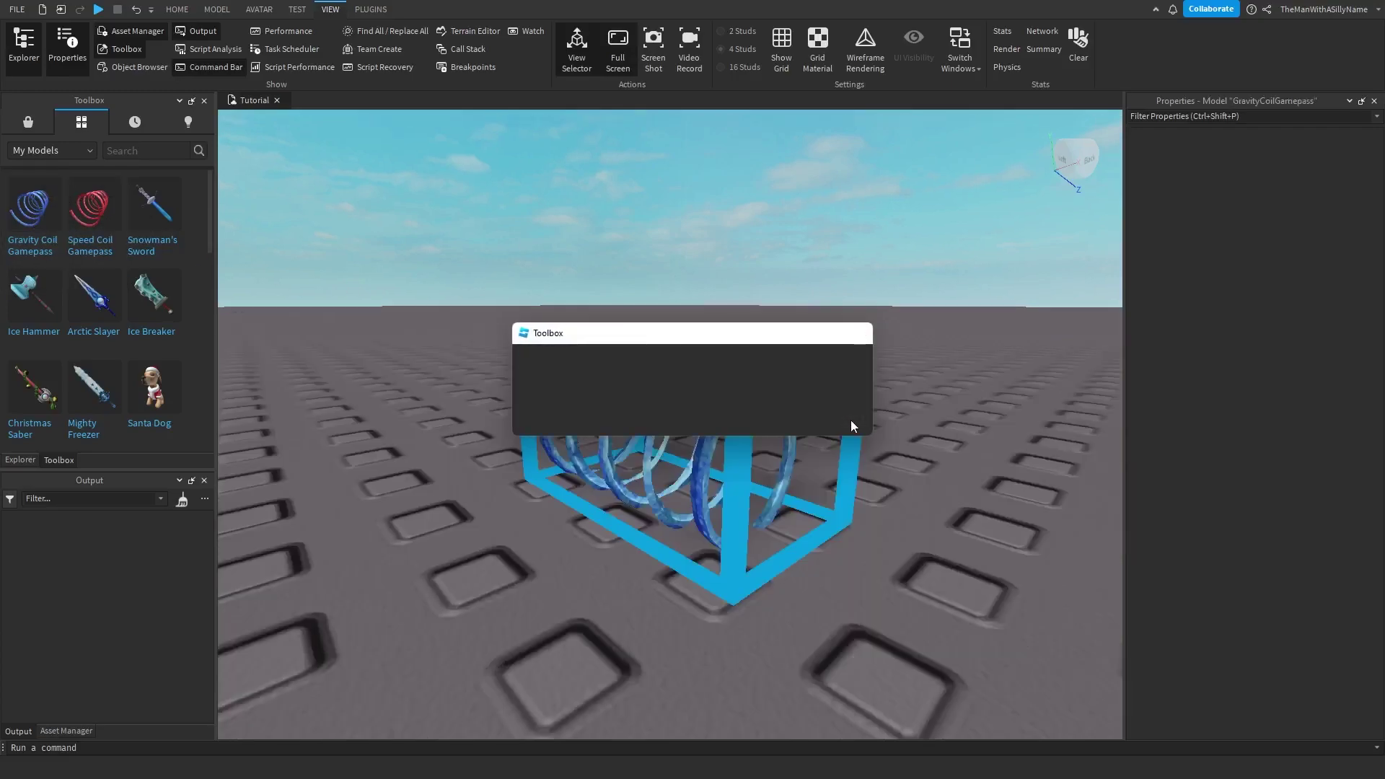
- Ungroup the GravityCoilGamepass model and move its GravityCoilScript into ServerScriptService and its GravityCoilGUI into StarterGui
click(22, 461)
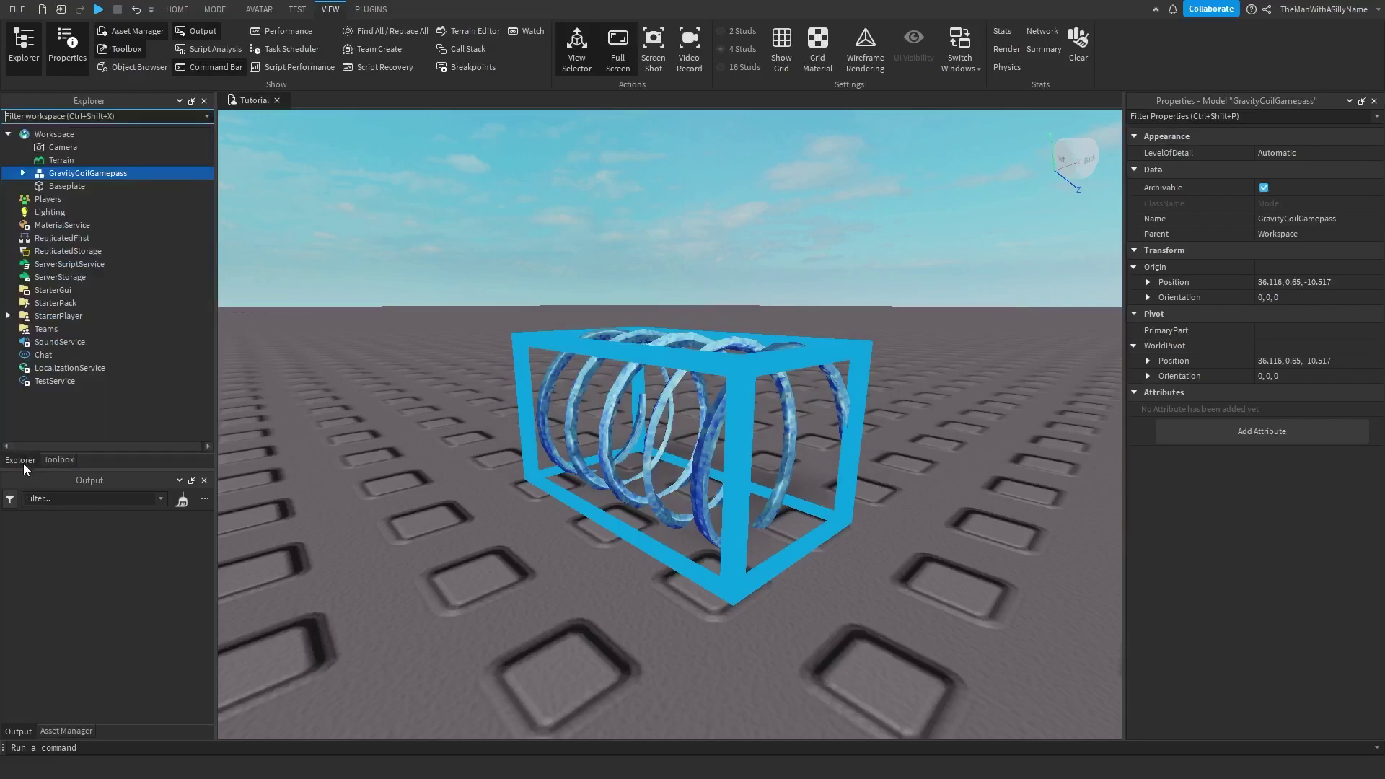
right_click(77, 176)
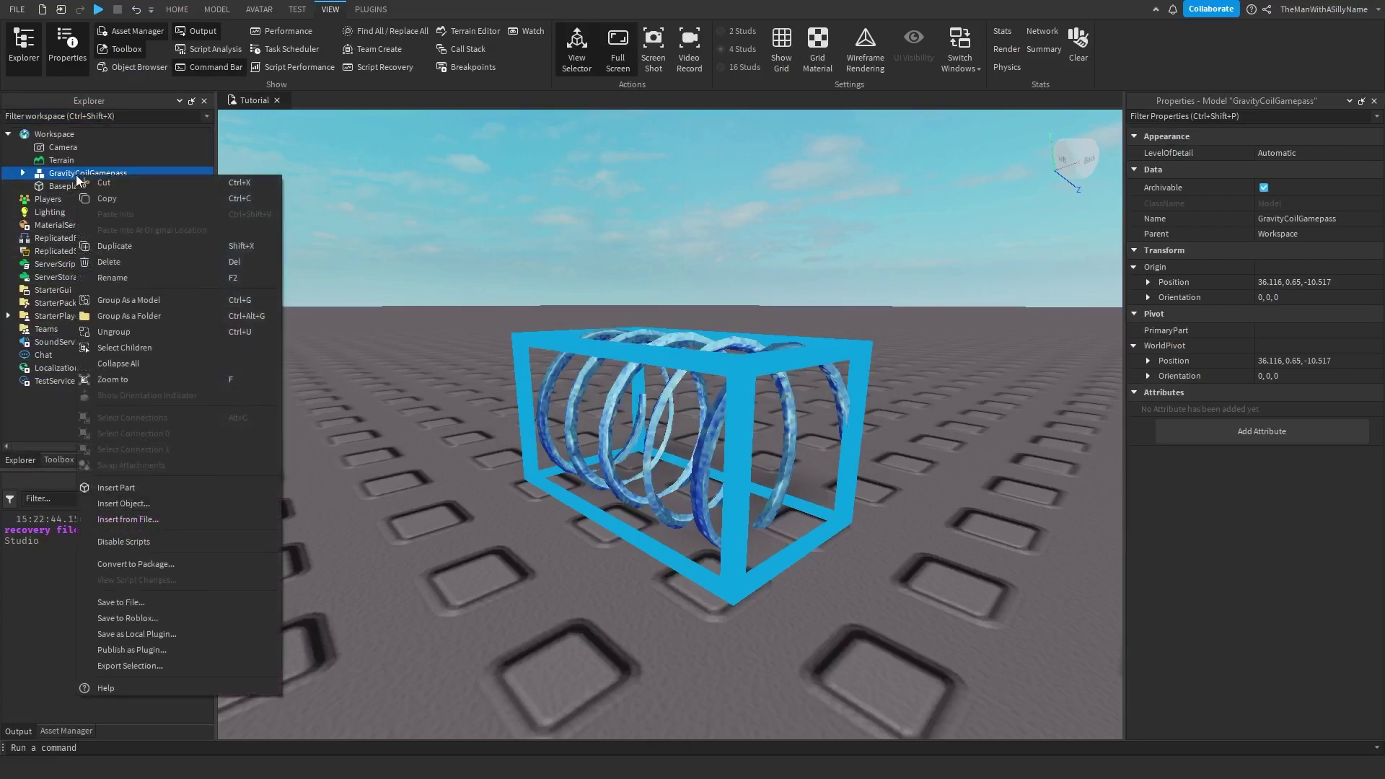
click(129, 332)
click(296, 244)
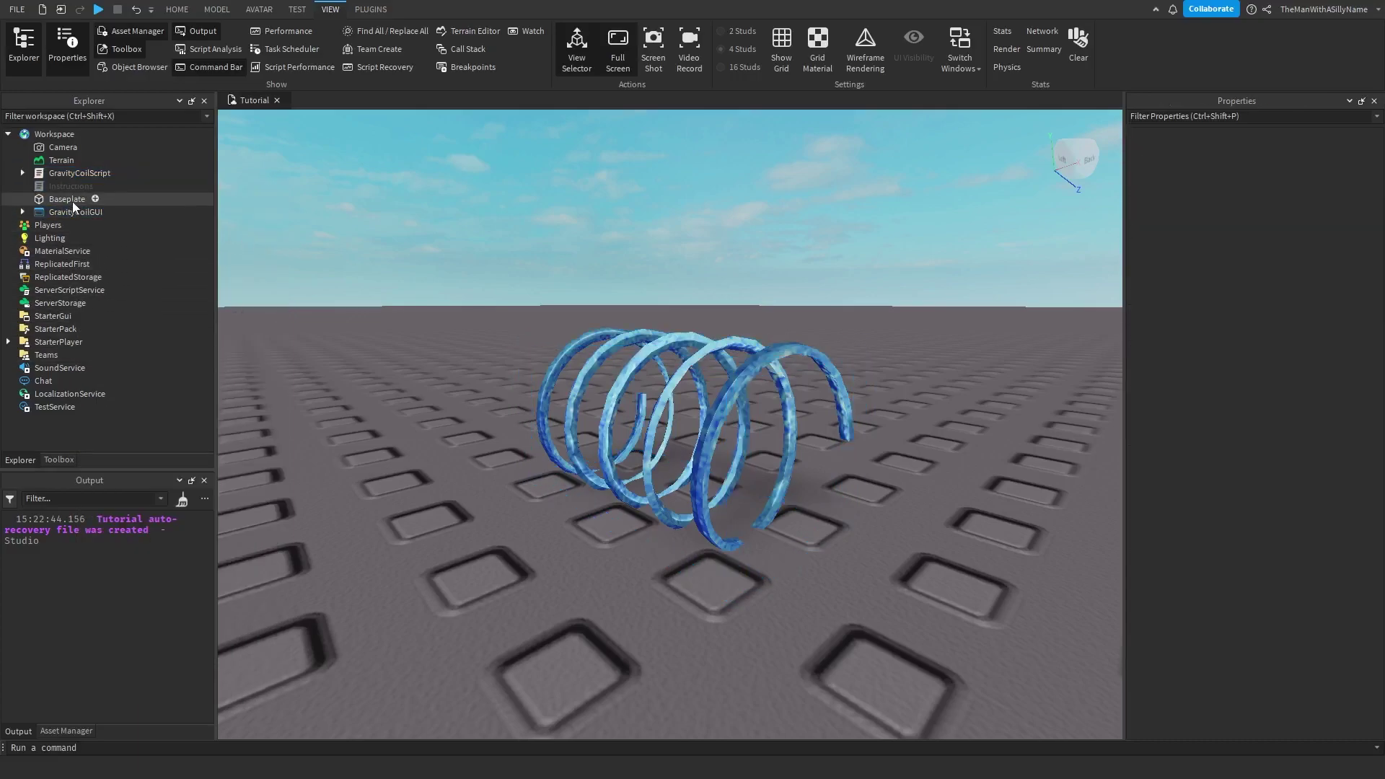
drag(77, 174, 65, 288)
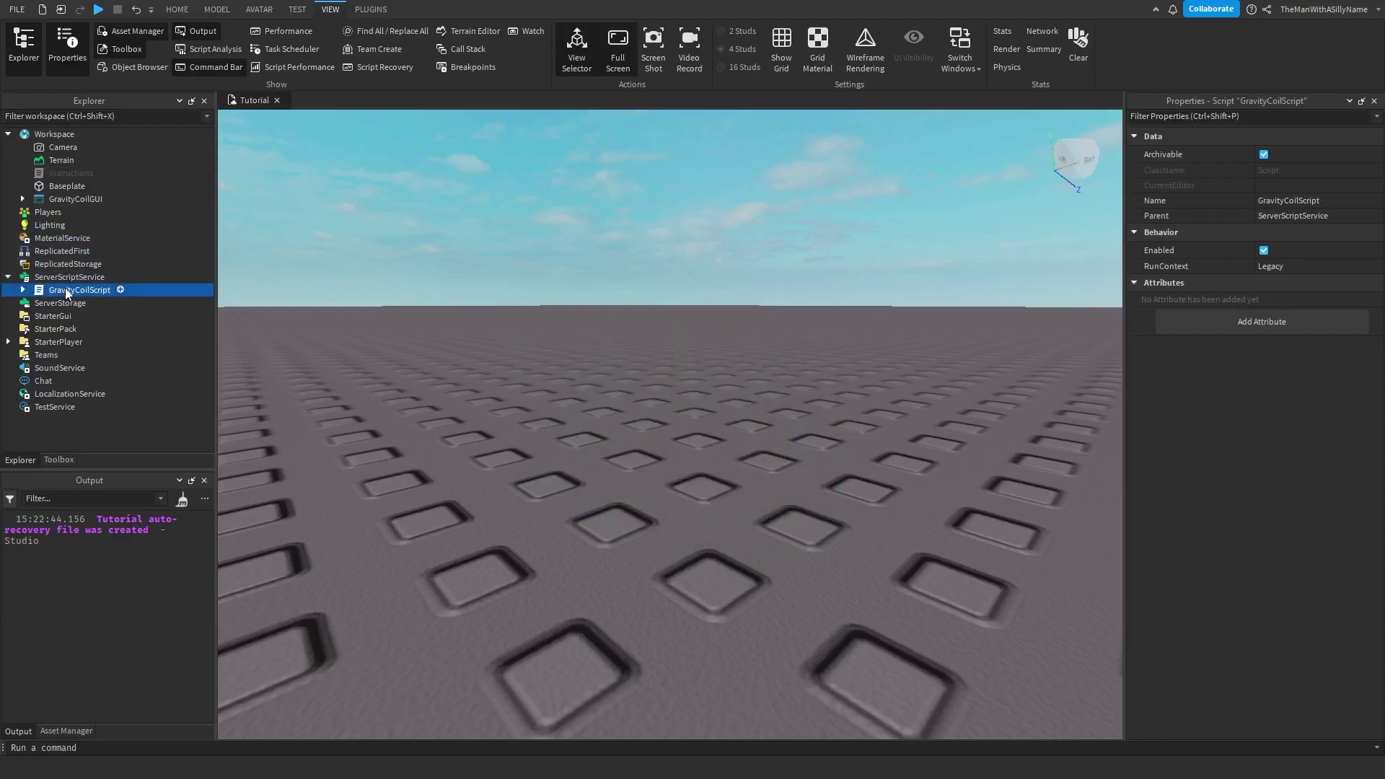
drag(64, 202, 55, 320)
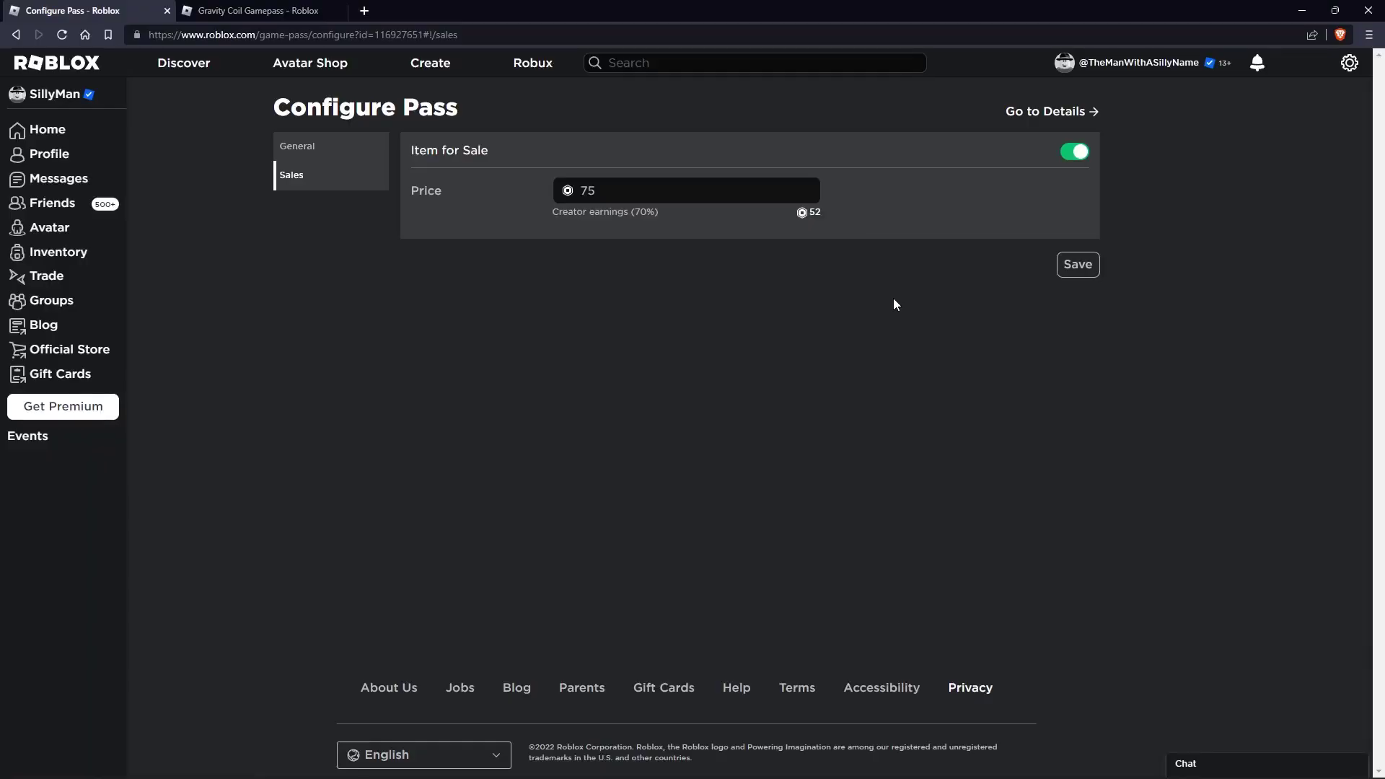
- Switch to the browser, copy the pass ID from the address of the Gravity Coil pass's details page, and return to Roblox Studio
click(1044, 110)
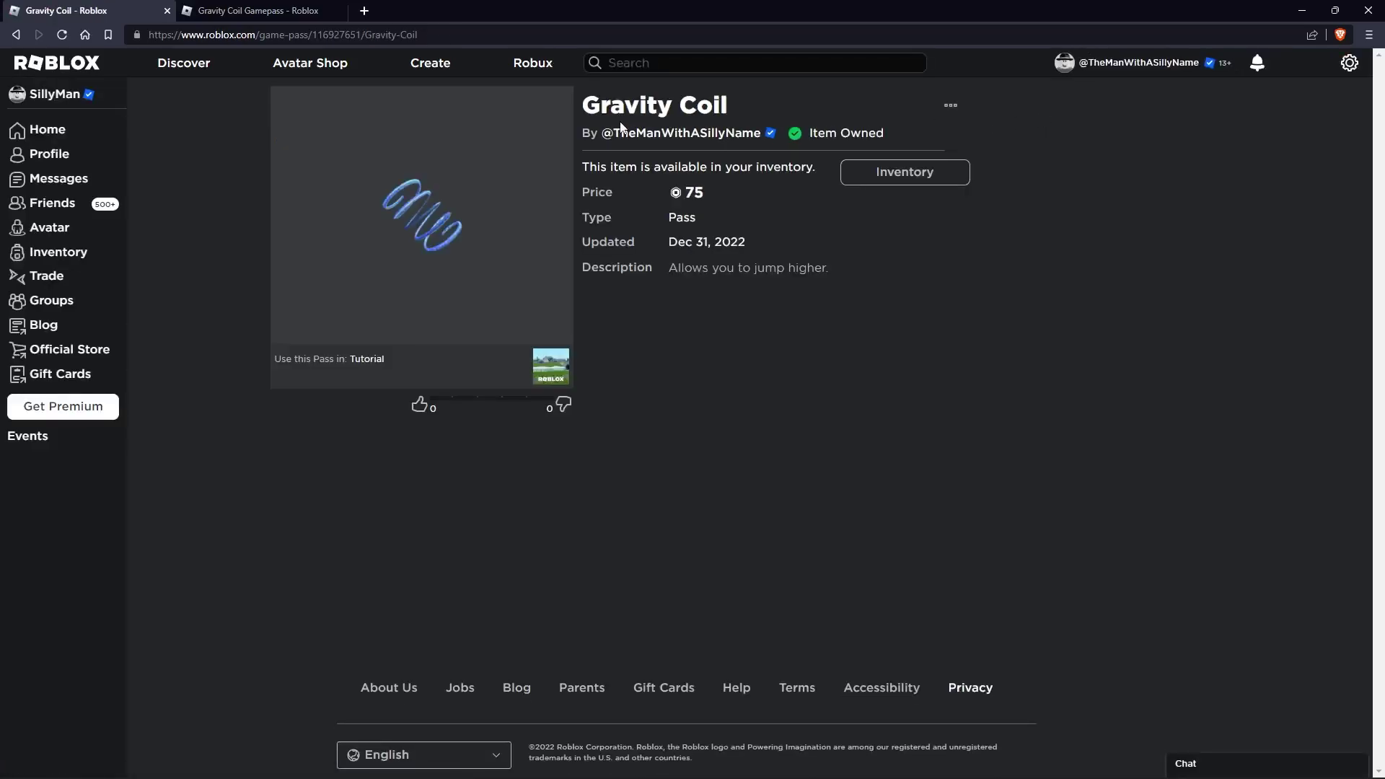
click(346, 35)
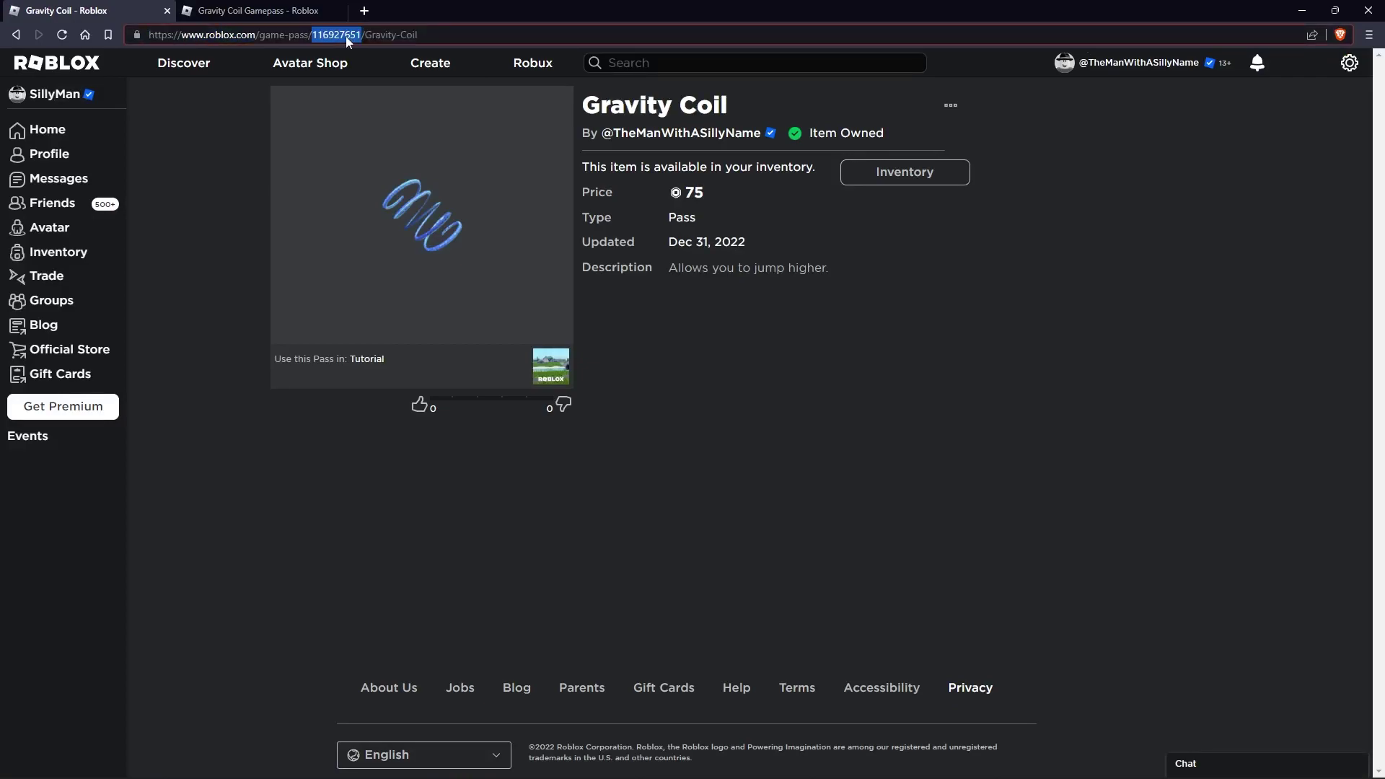
key(alt+Tab)
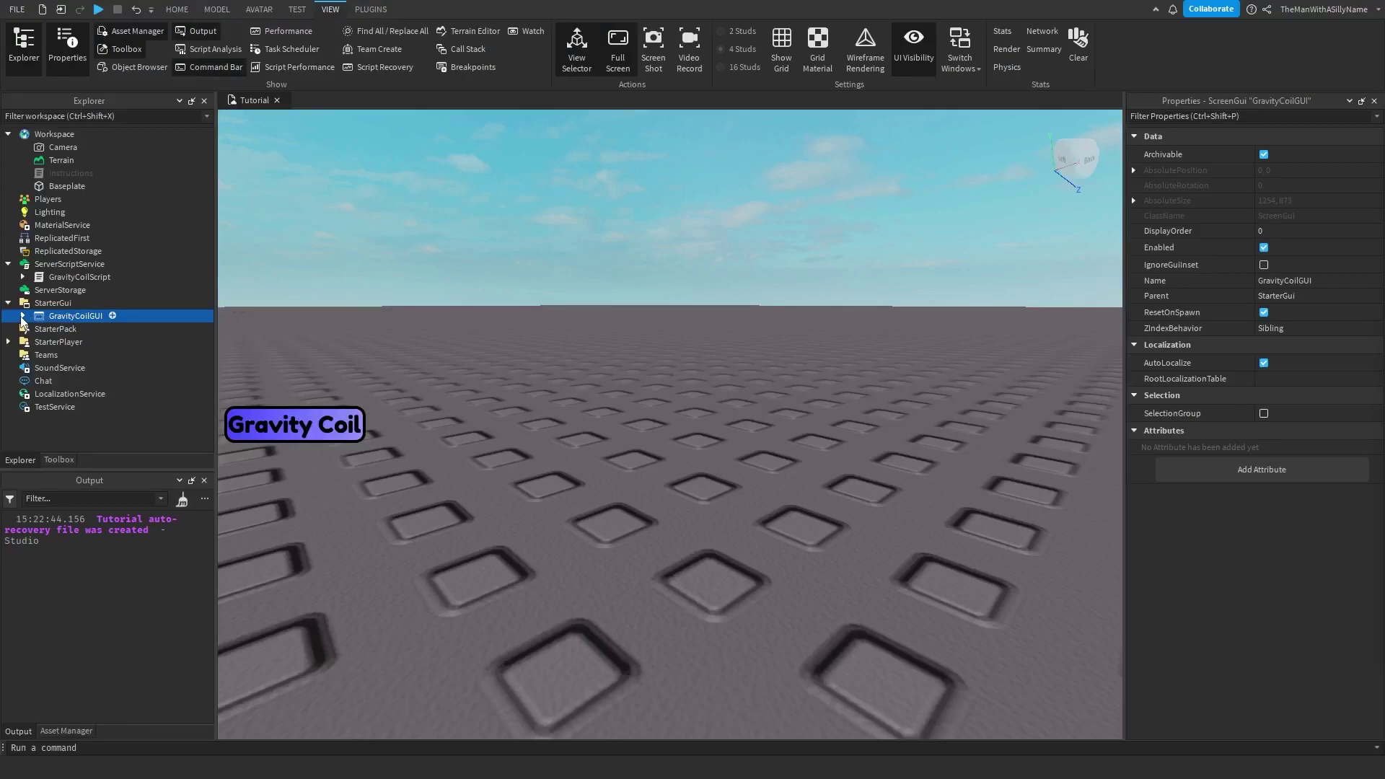
- Set the PassID value inside GravityCoilGUI to 116927651
click(23, 317)
click(68, 332)
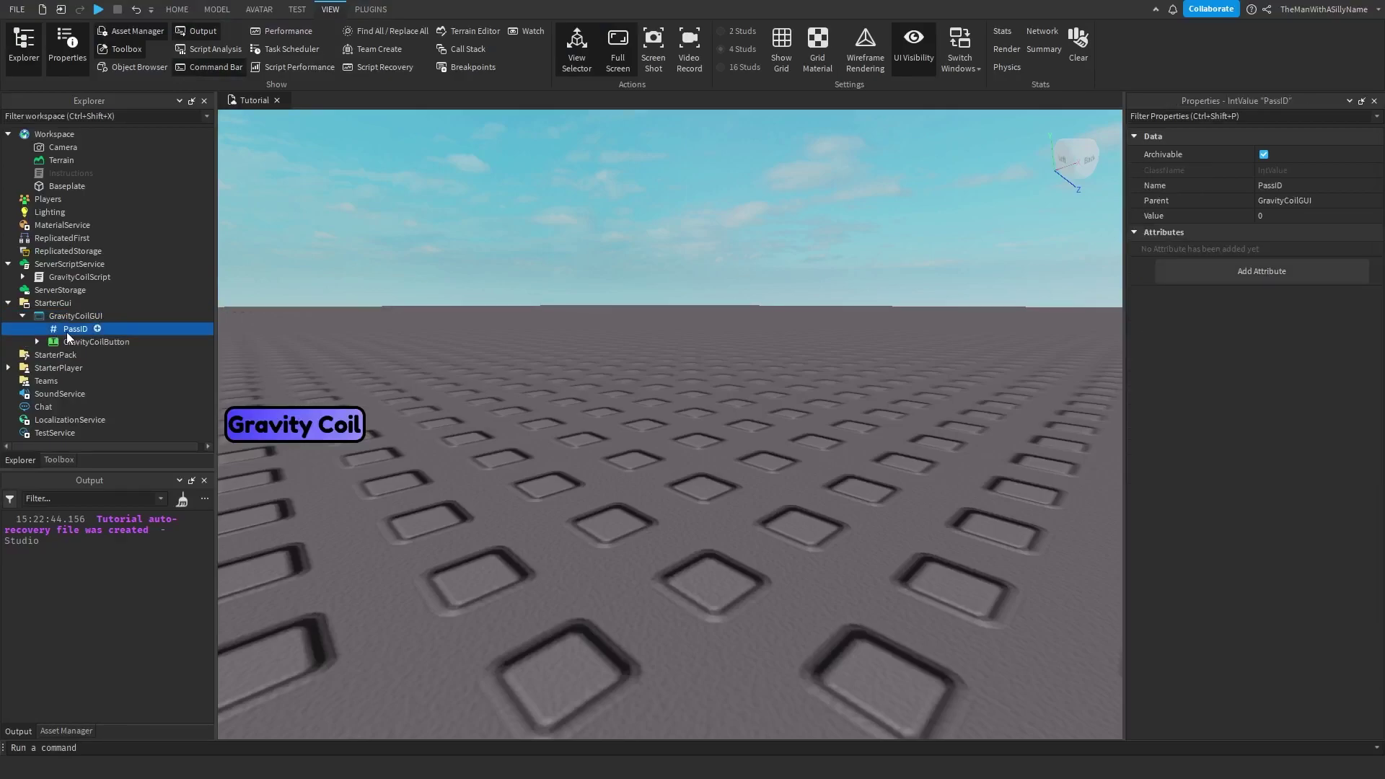
click(1292, 217)
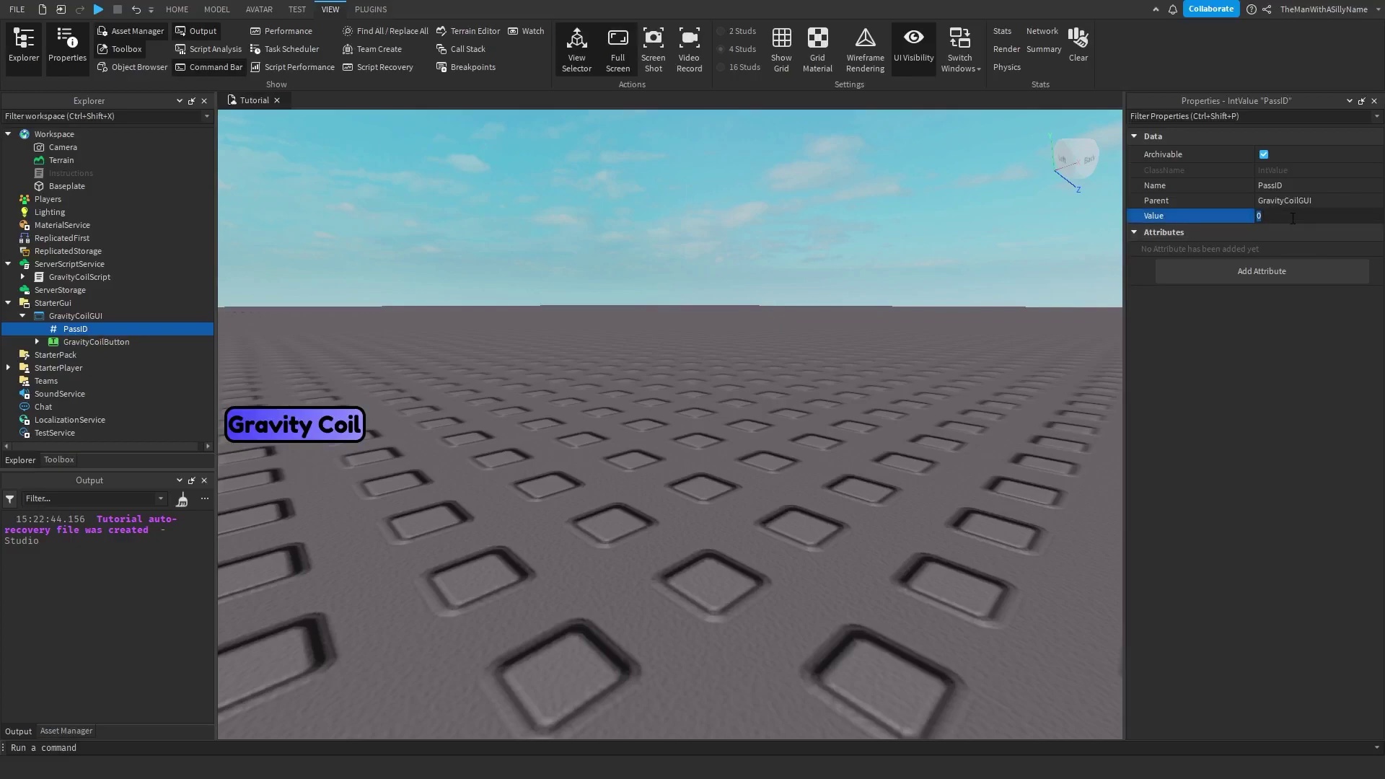
text(116927651)
key(Return)
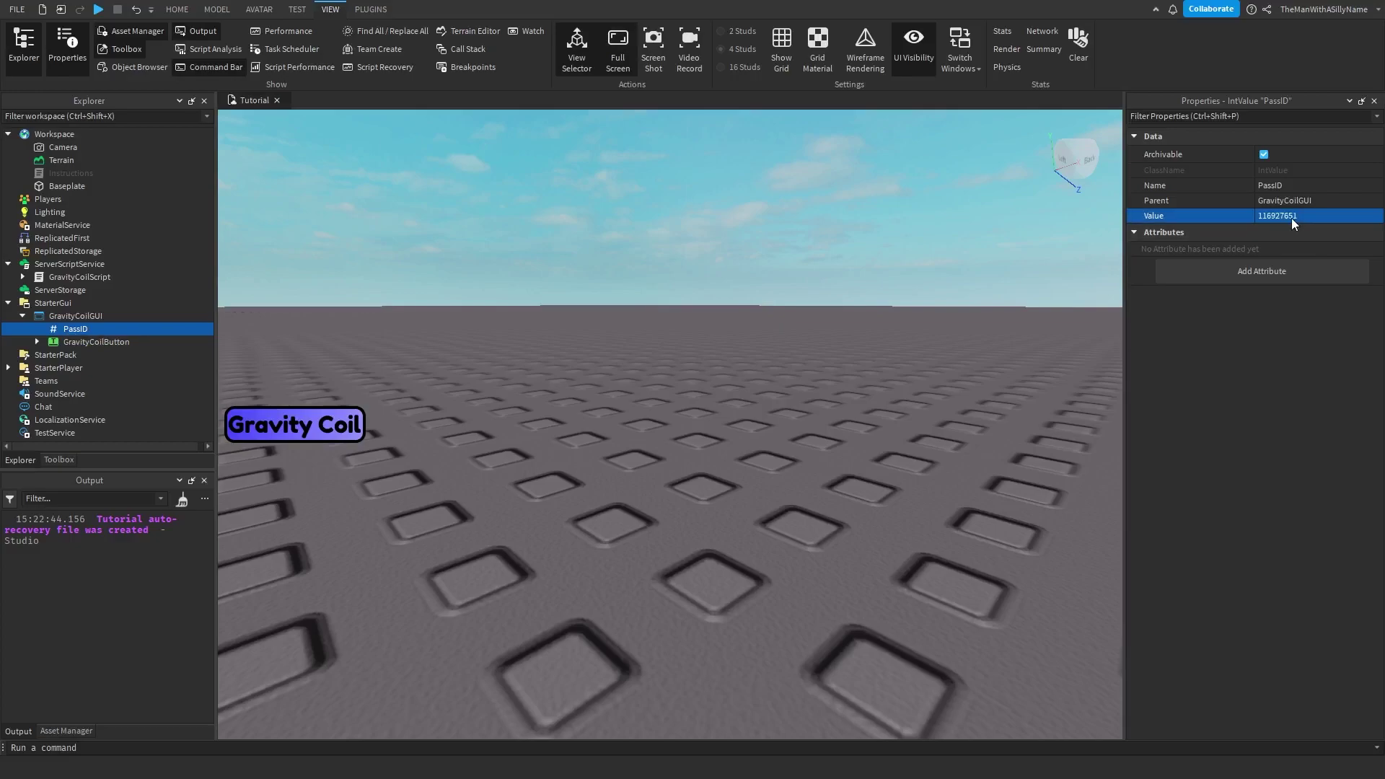
- Set the PassID value inside GravityCoilScript to 116927651
click(53, 279)
click(22, 277)
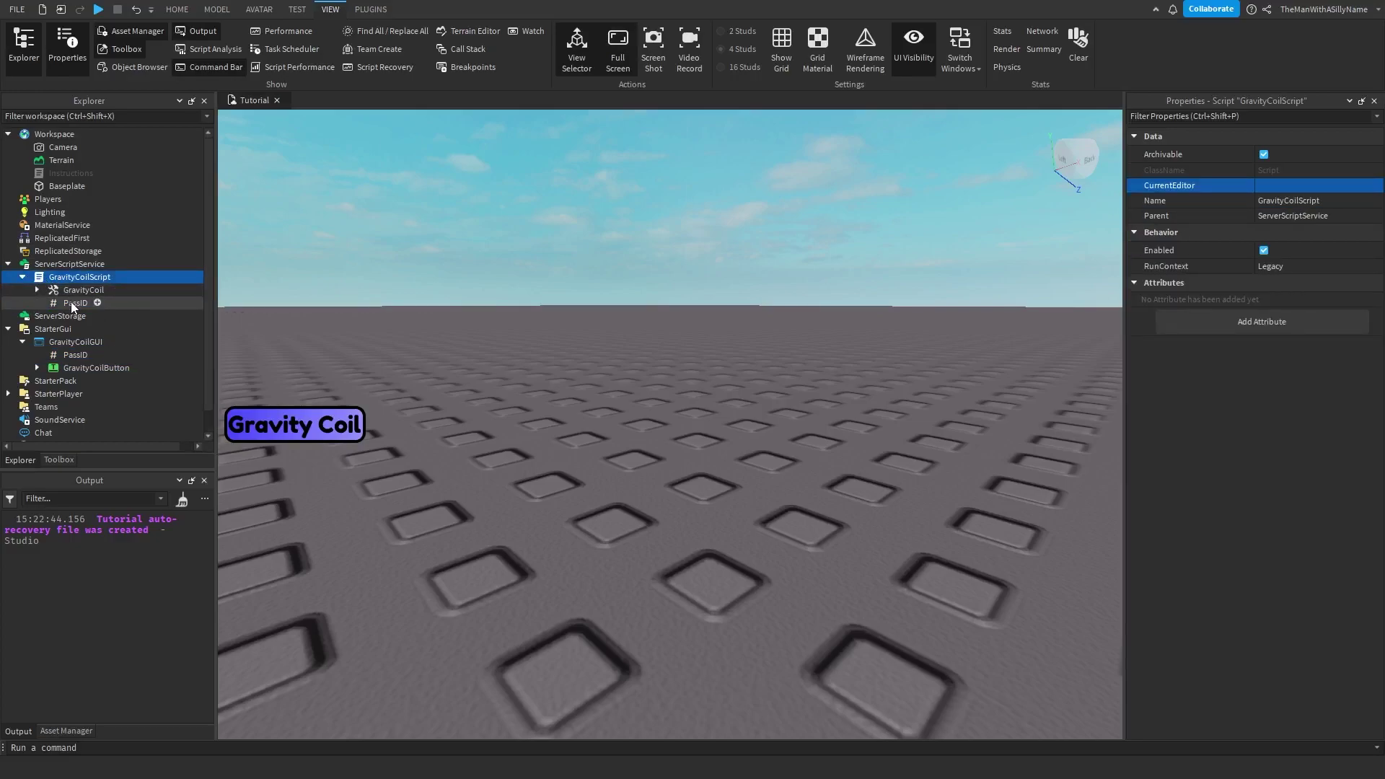
click(71, 302)
click(1281, 215)
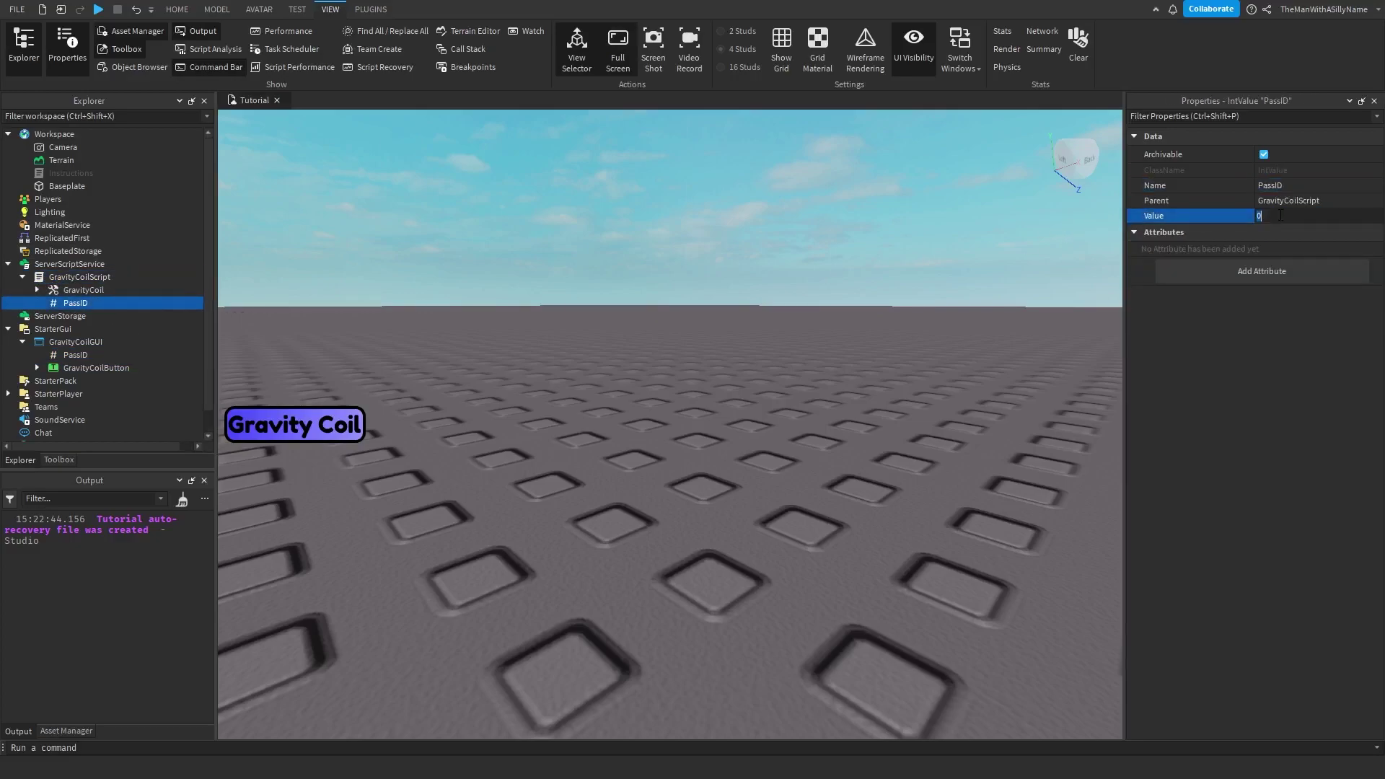
text(116927651)
key(Return)
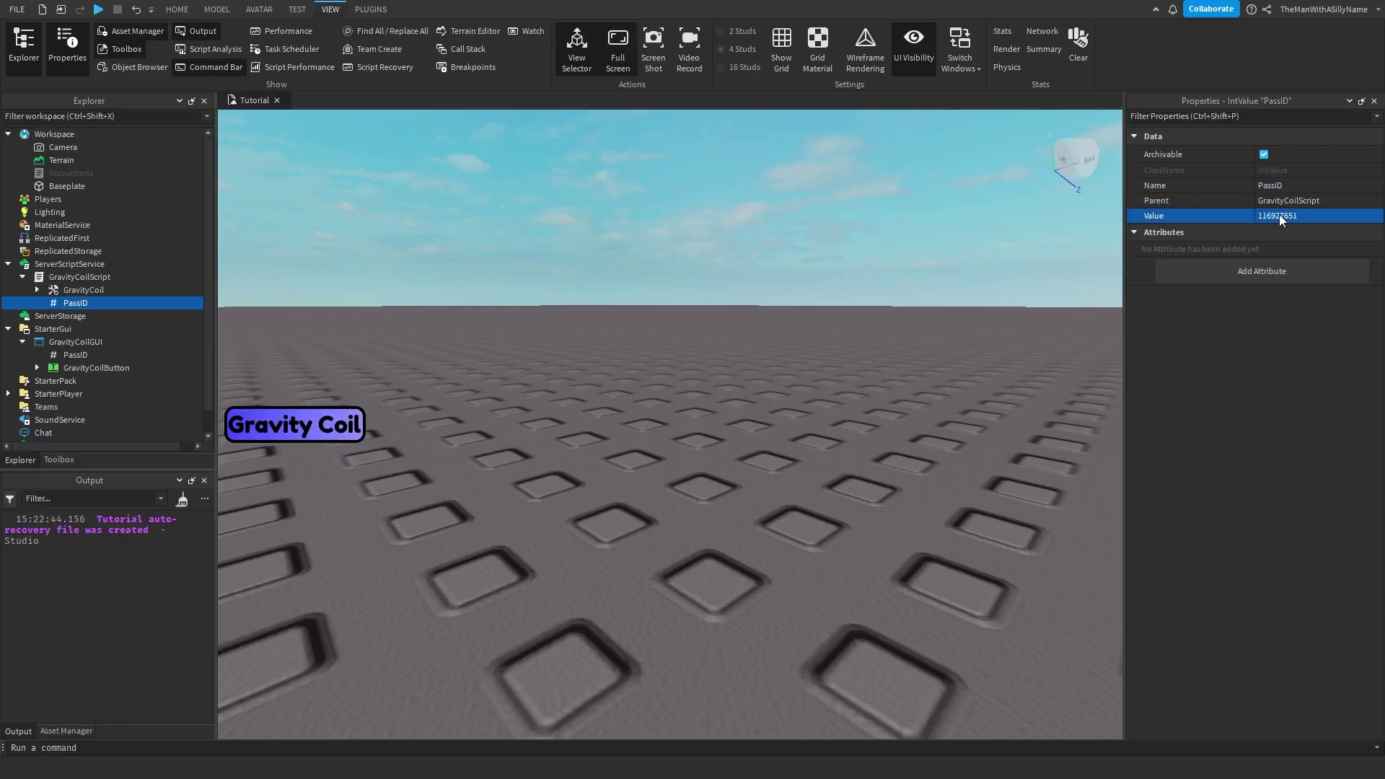
- Start a play test, equip the gravity coil and jump around with it
click(181, 8)
key(F5)
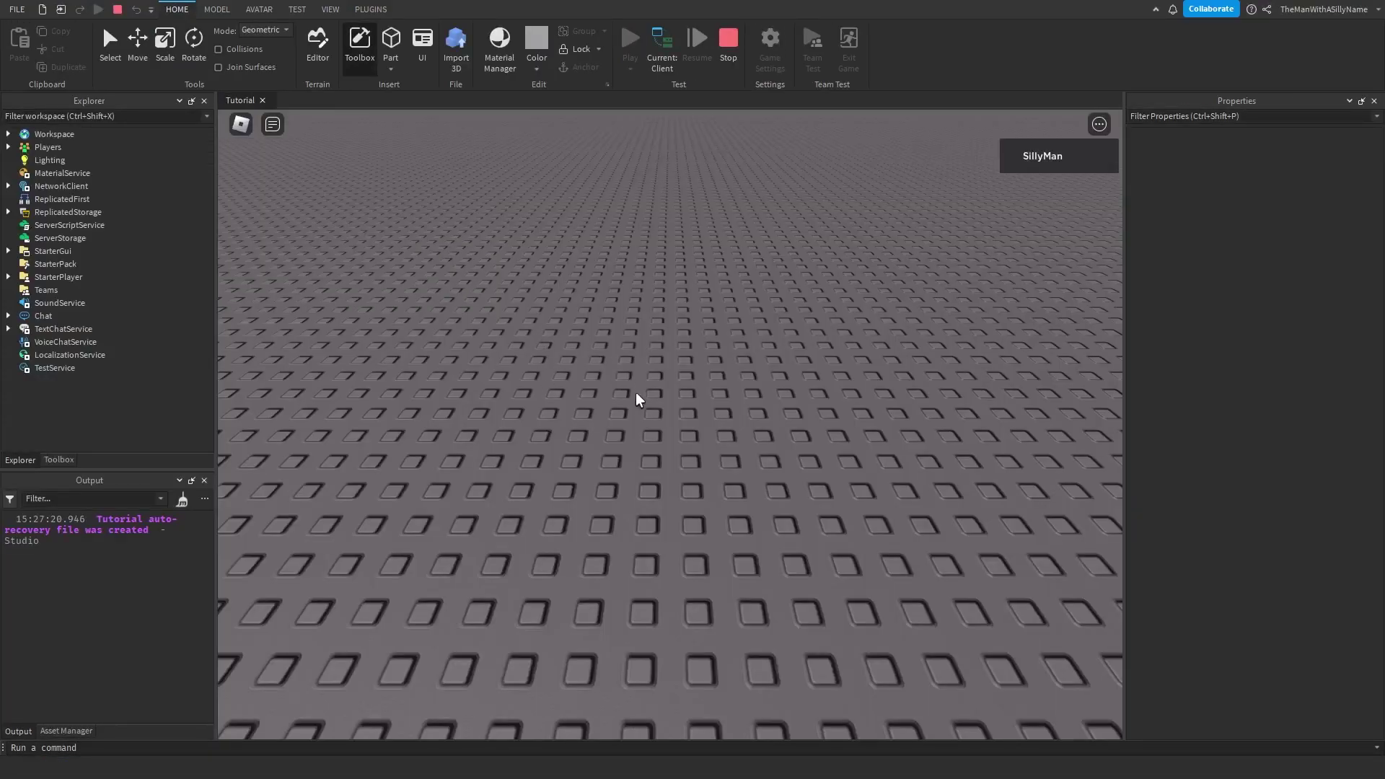
key(w)
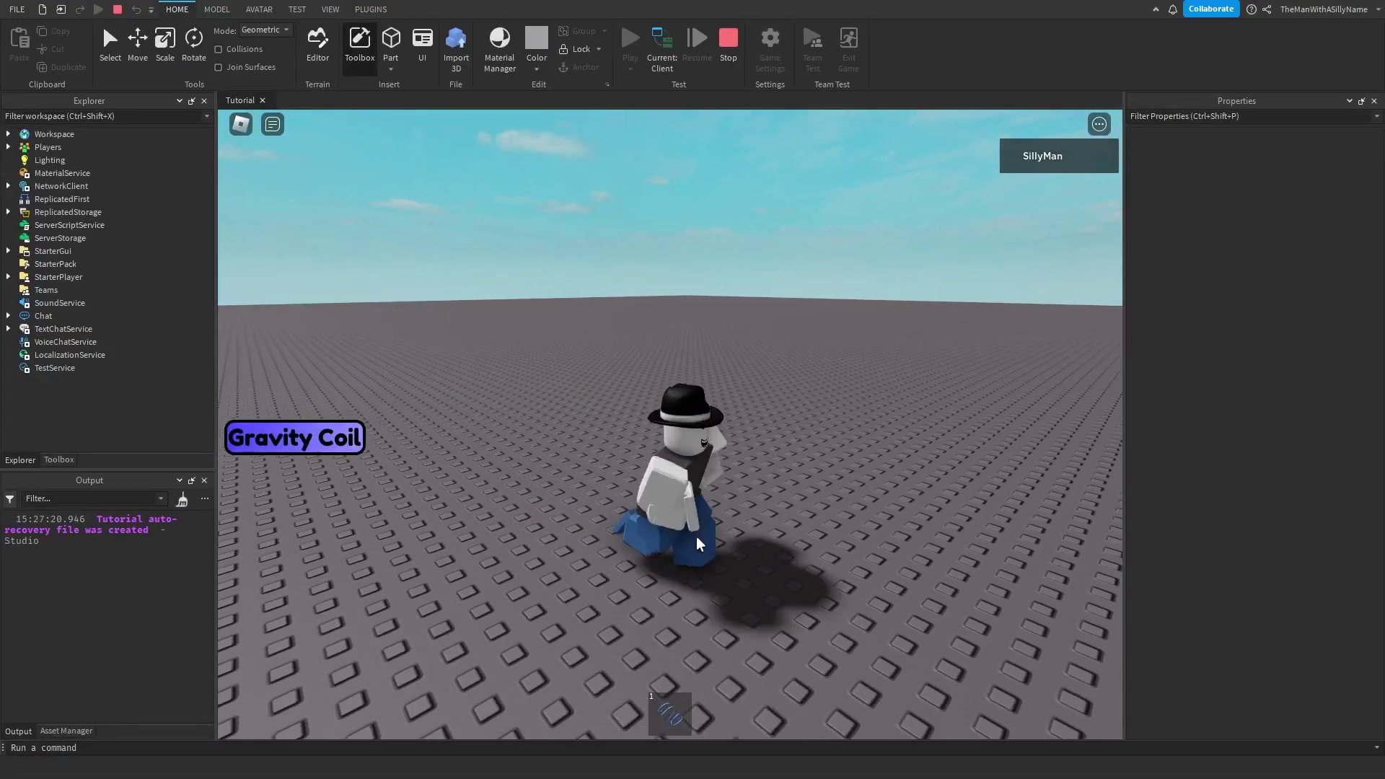
click(671, 710)
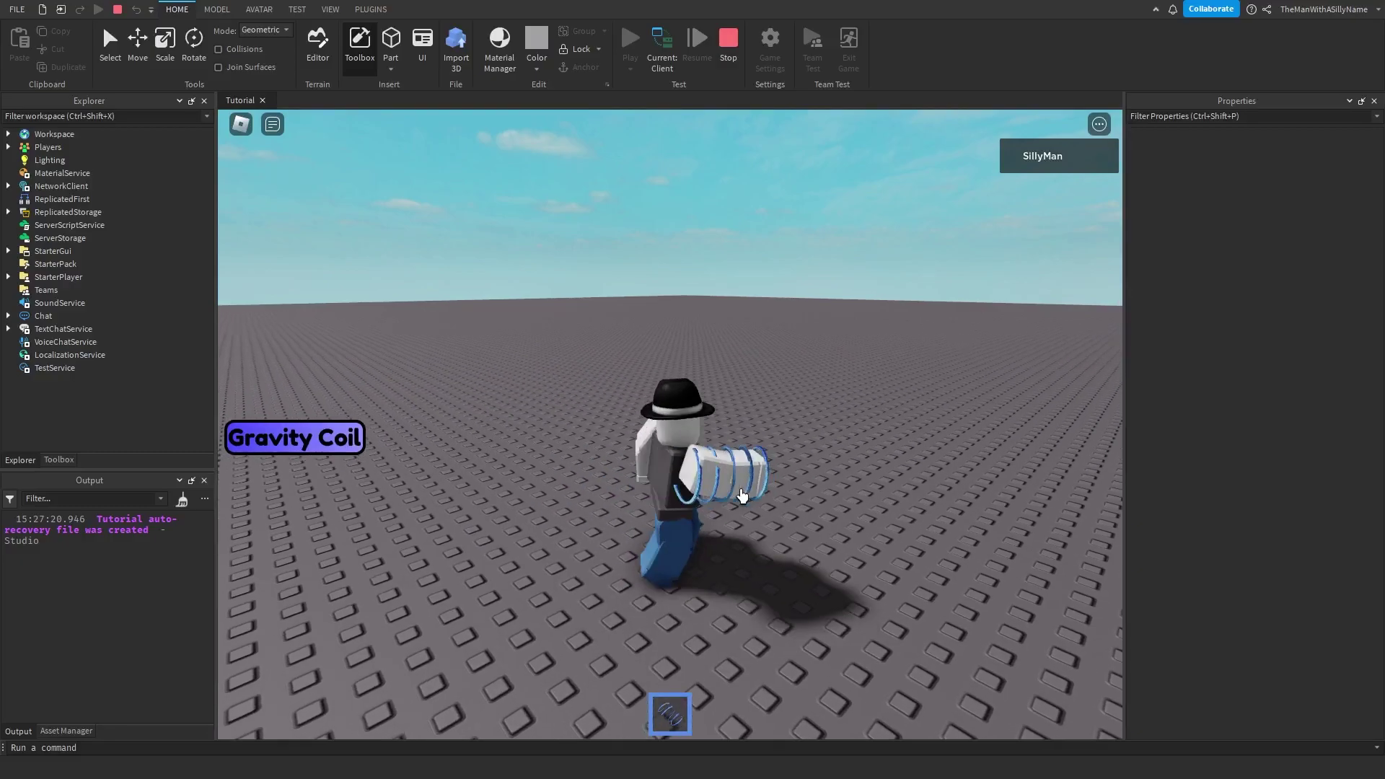
key(space)
key(s)
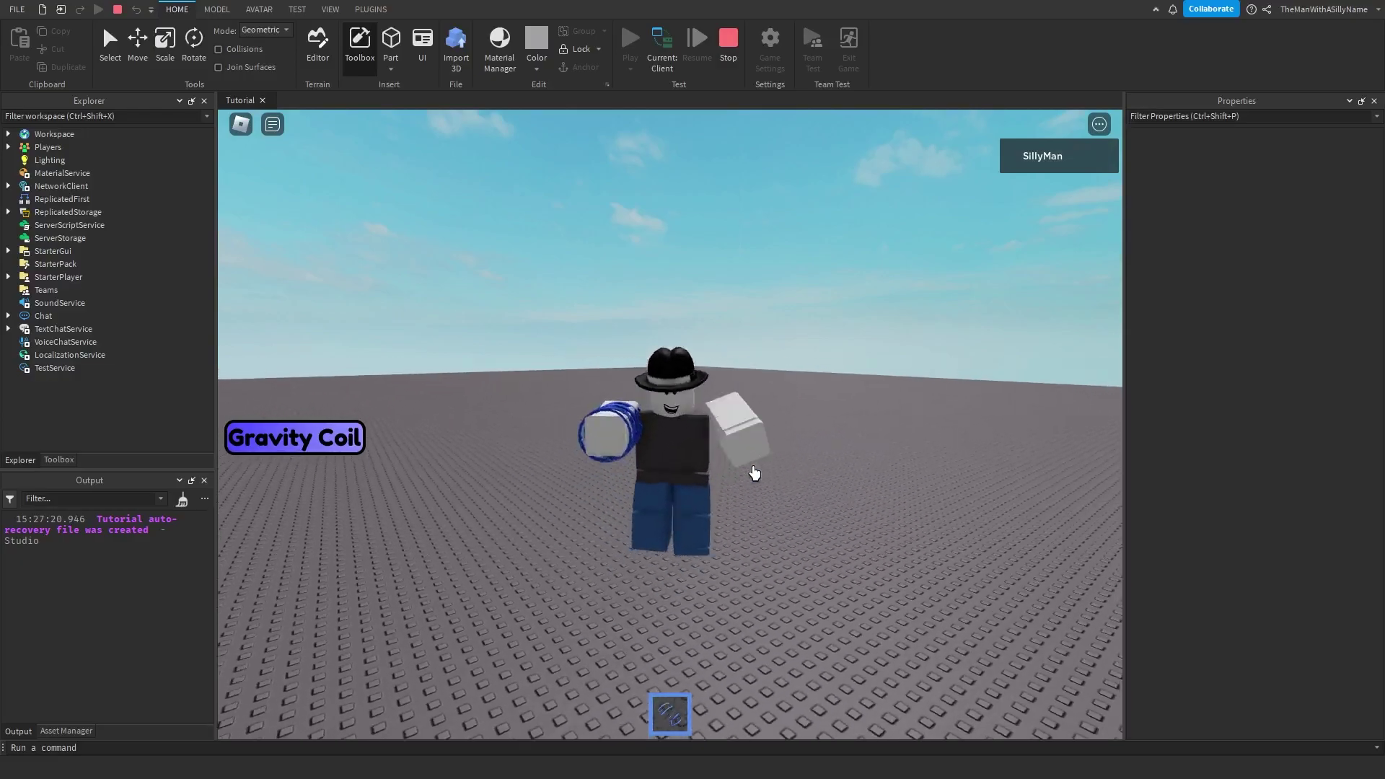
- Unequip the gravity coil and jump around without it to compare the jump height
key(1)
key(space)
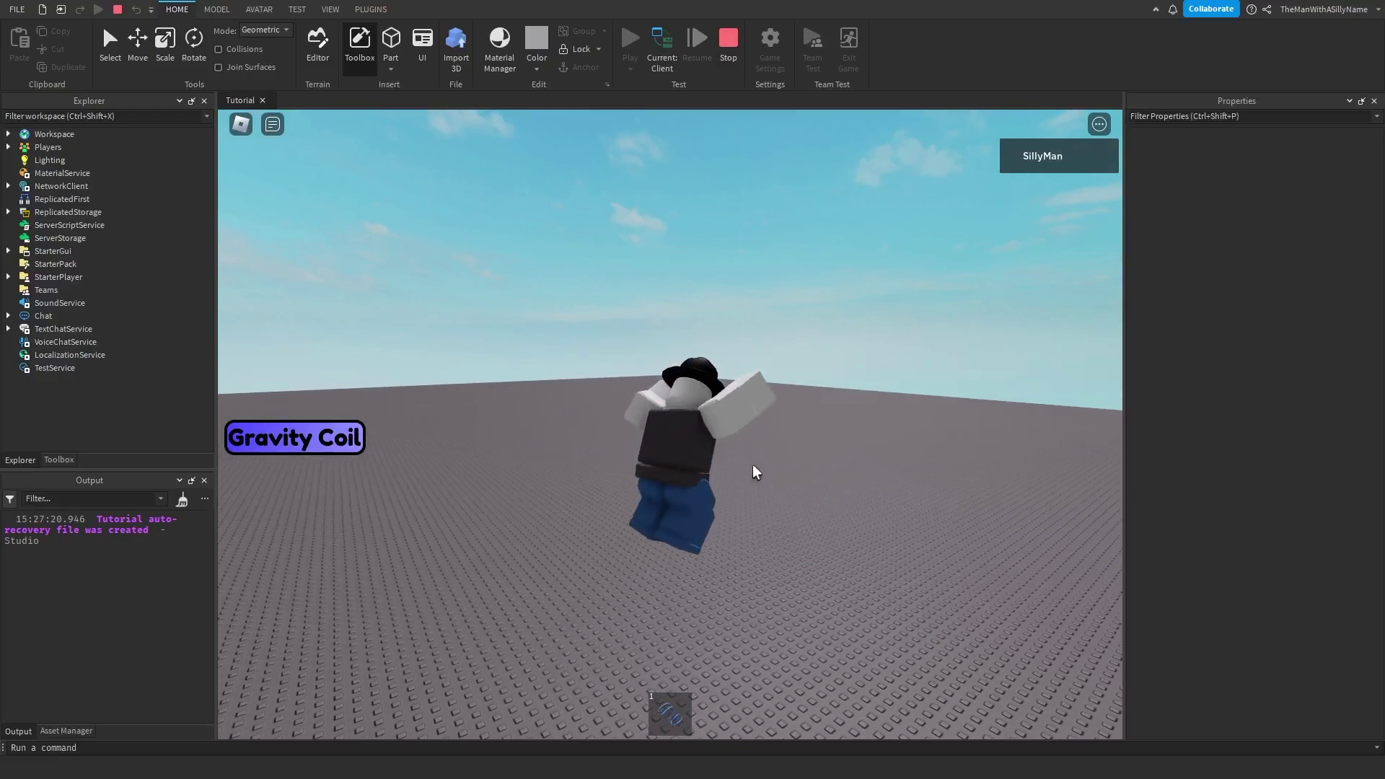
key(space)
key(d)
key(space)
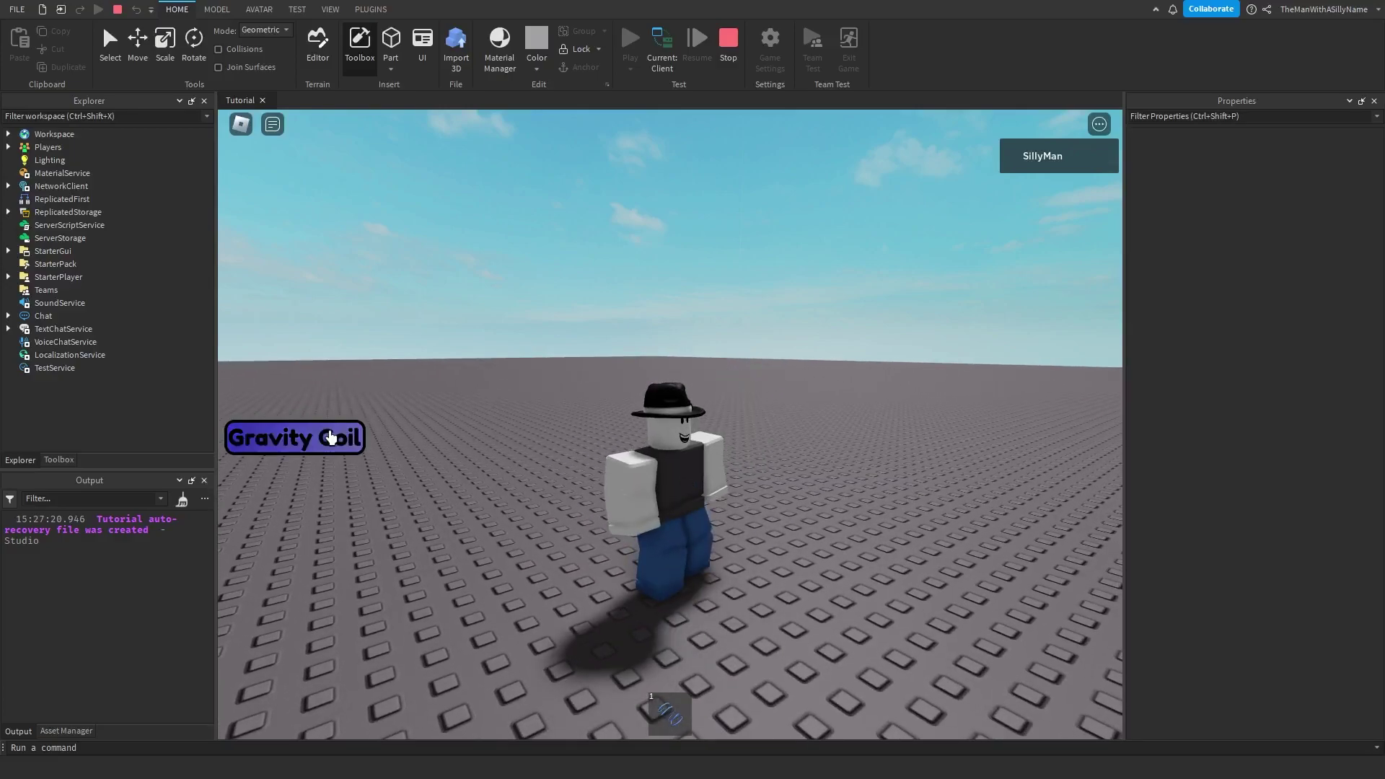
- Try the in-game Gravity Coil purchase button, dismiss the resulting dialog and stop the play test
click(326, 443)
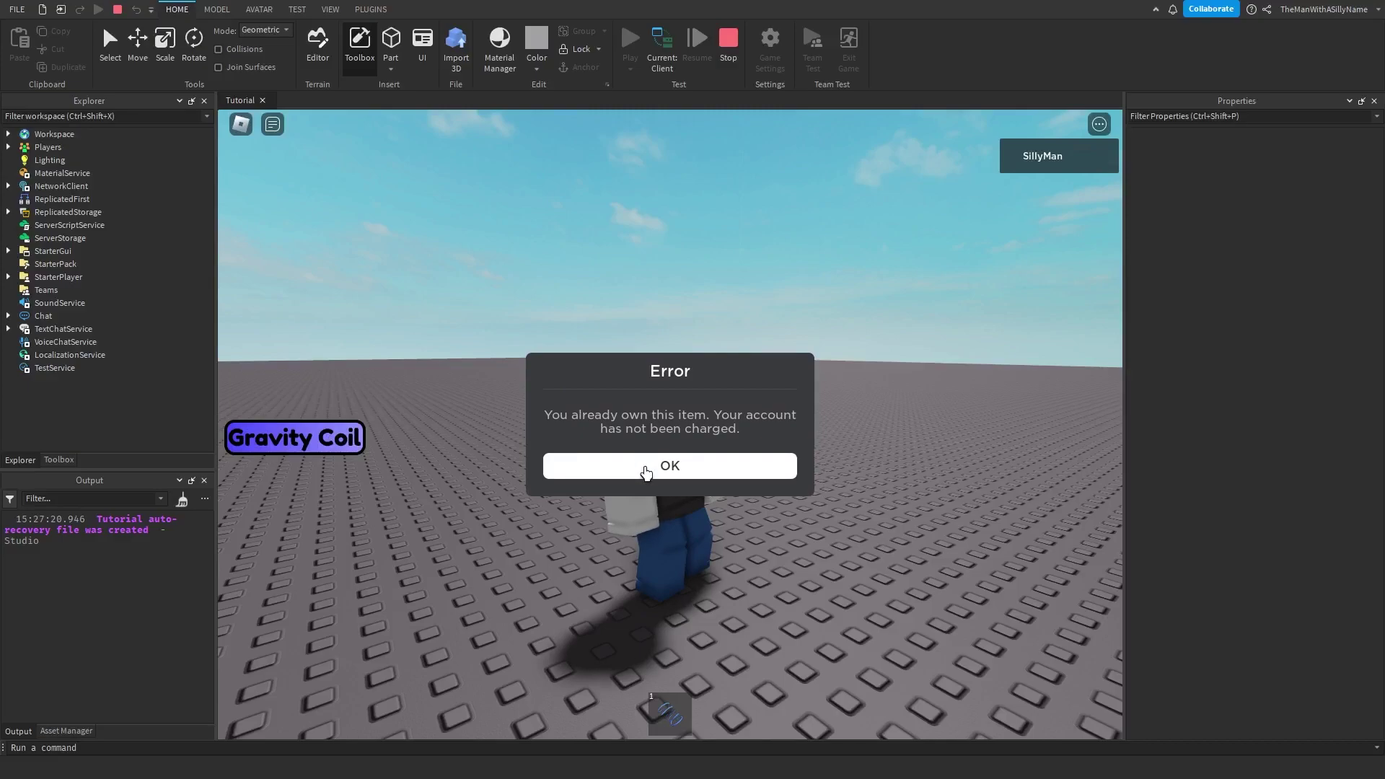
click(646, 466)
key(shift+F5)
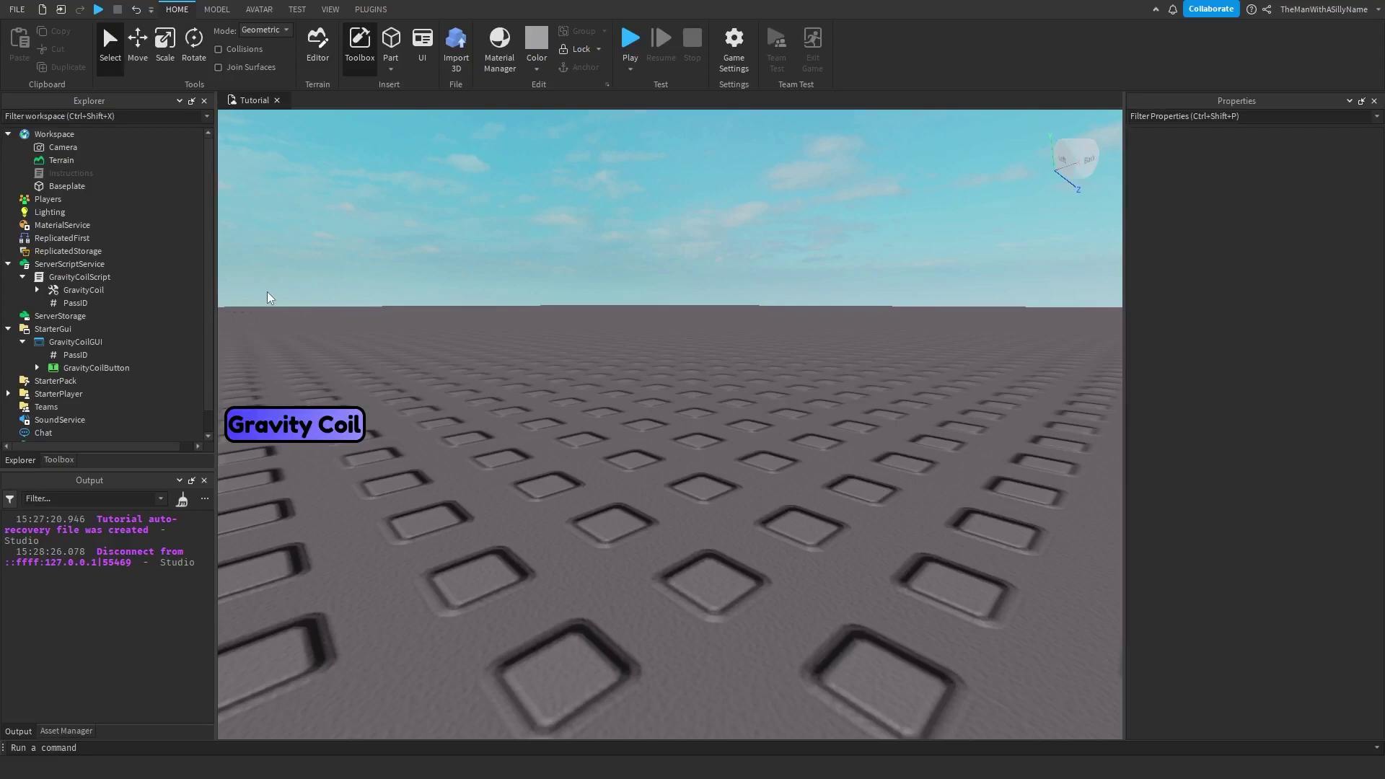
- Set the JumpHeightPercentage attribute of the GravityCoil tool to 0.1
click(86, 292)
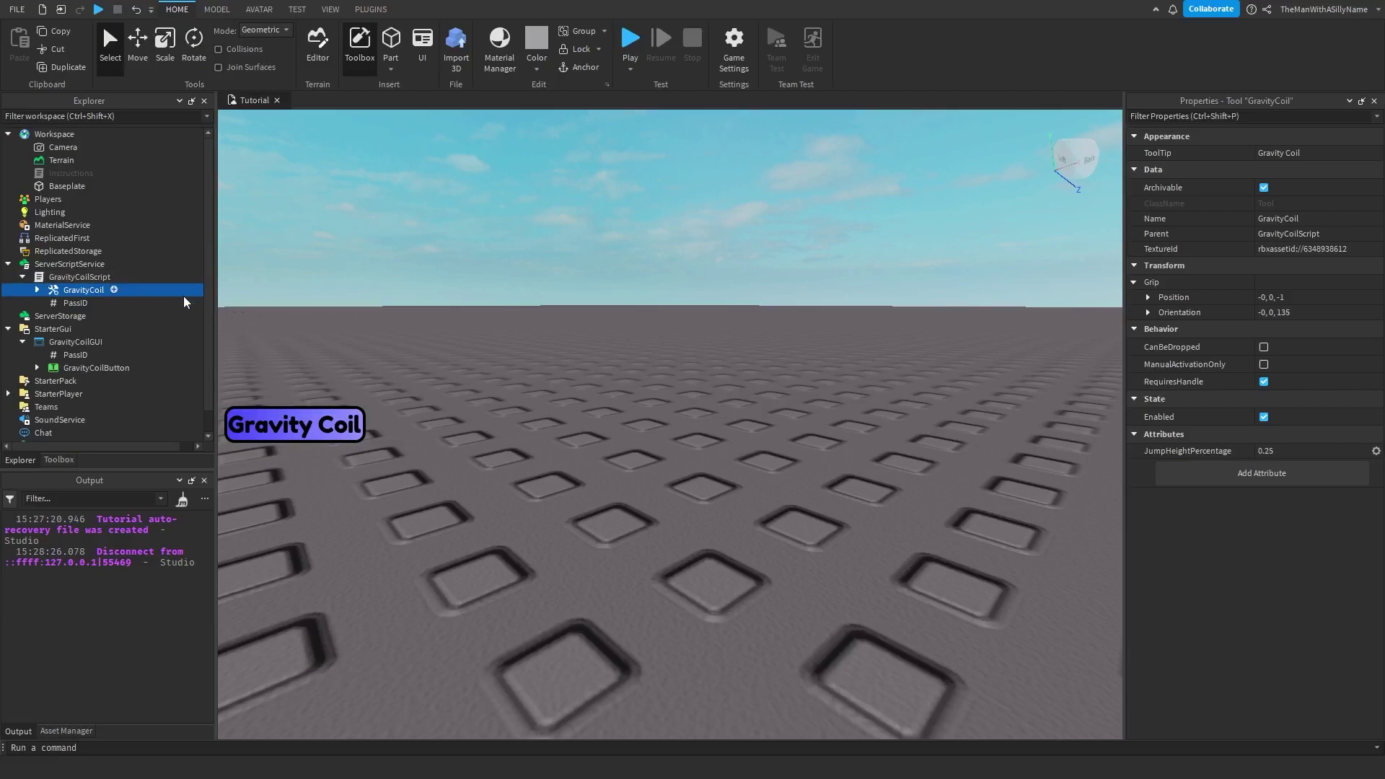
click(1292, 451)
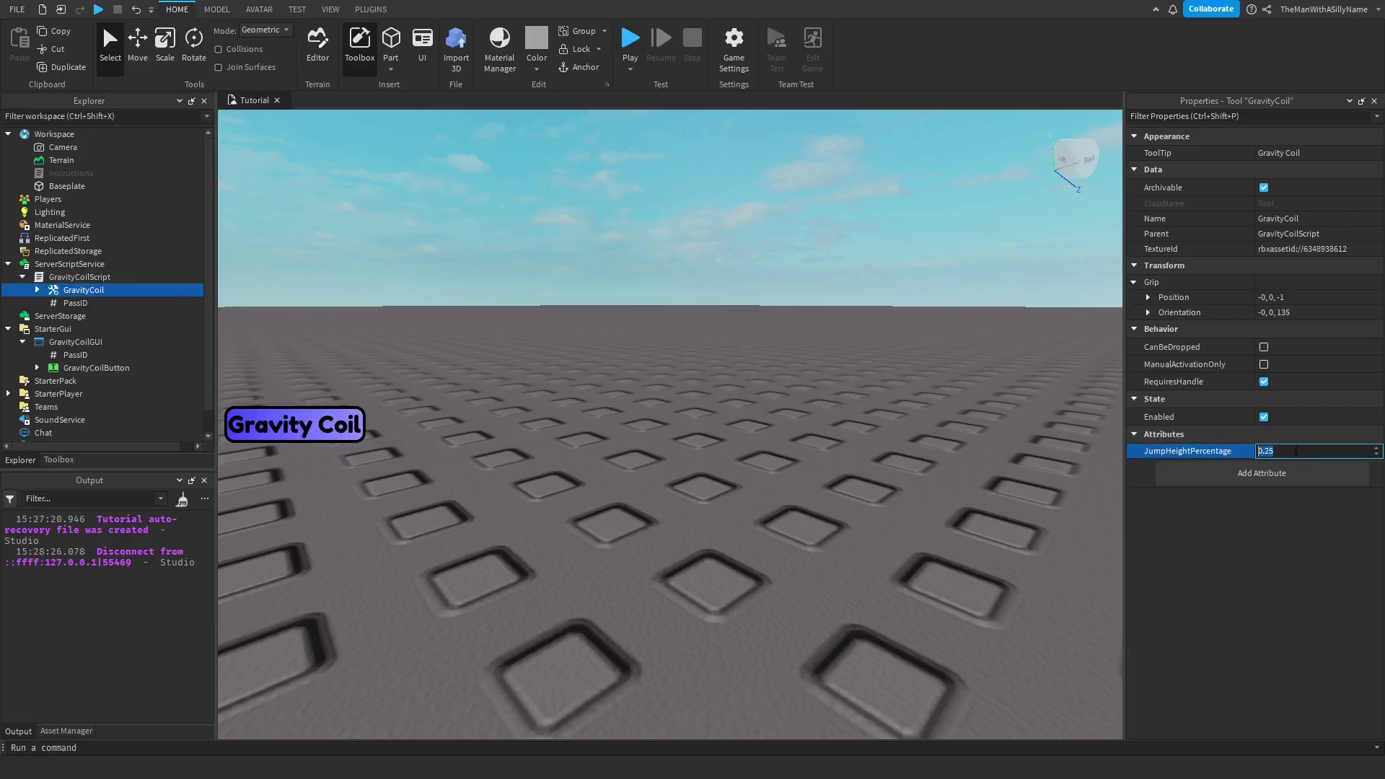
click(1288, 453)
key(BackSpace)
key(BackSpace)
key(Return)
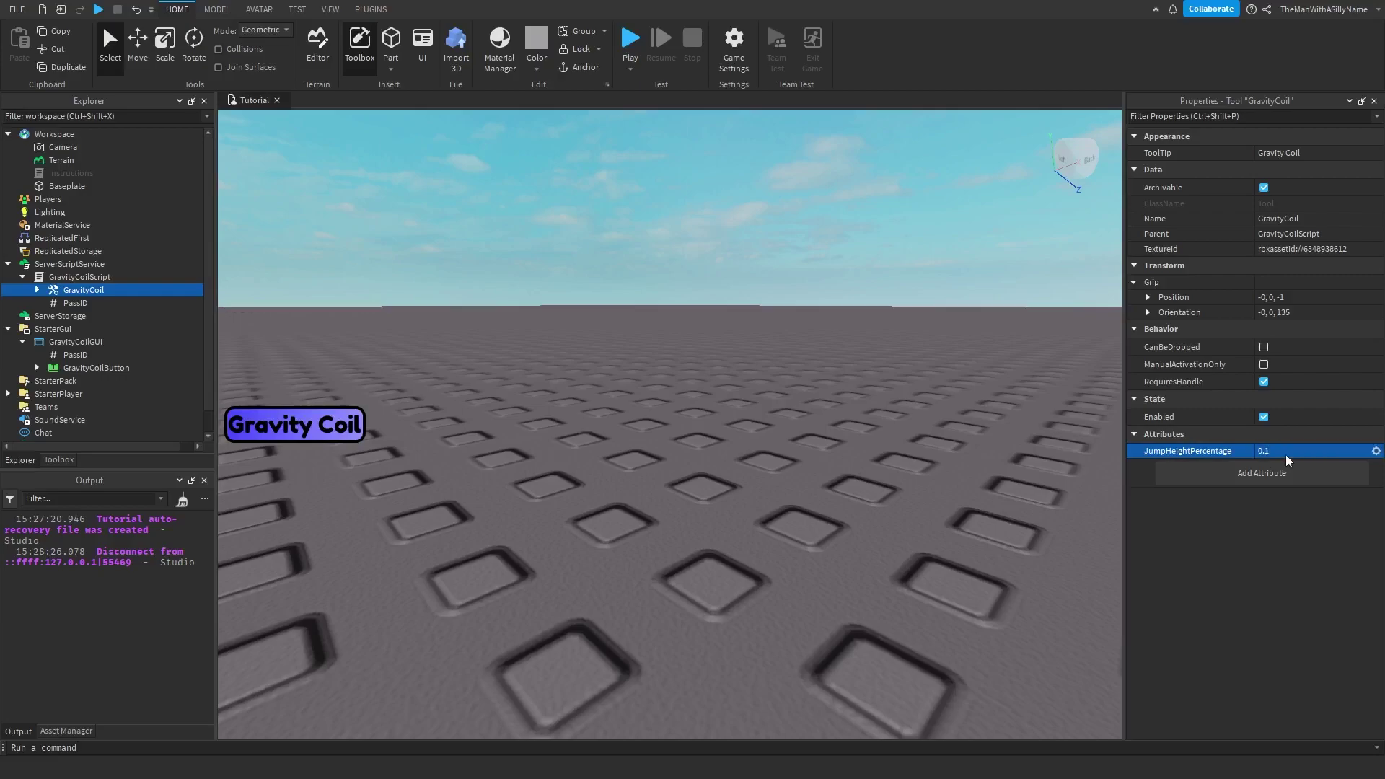
- Run a play test, equip the gravity coil, jump to check its height, and stop the test
click(629, 40)
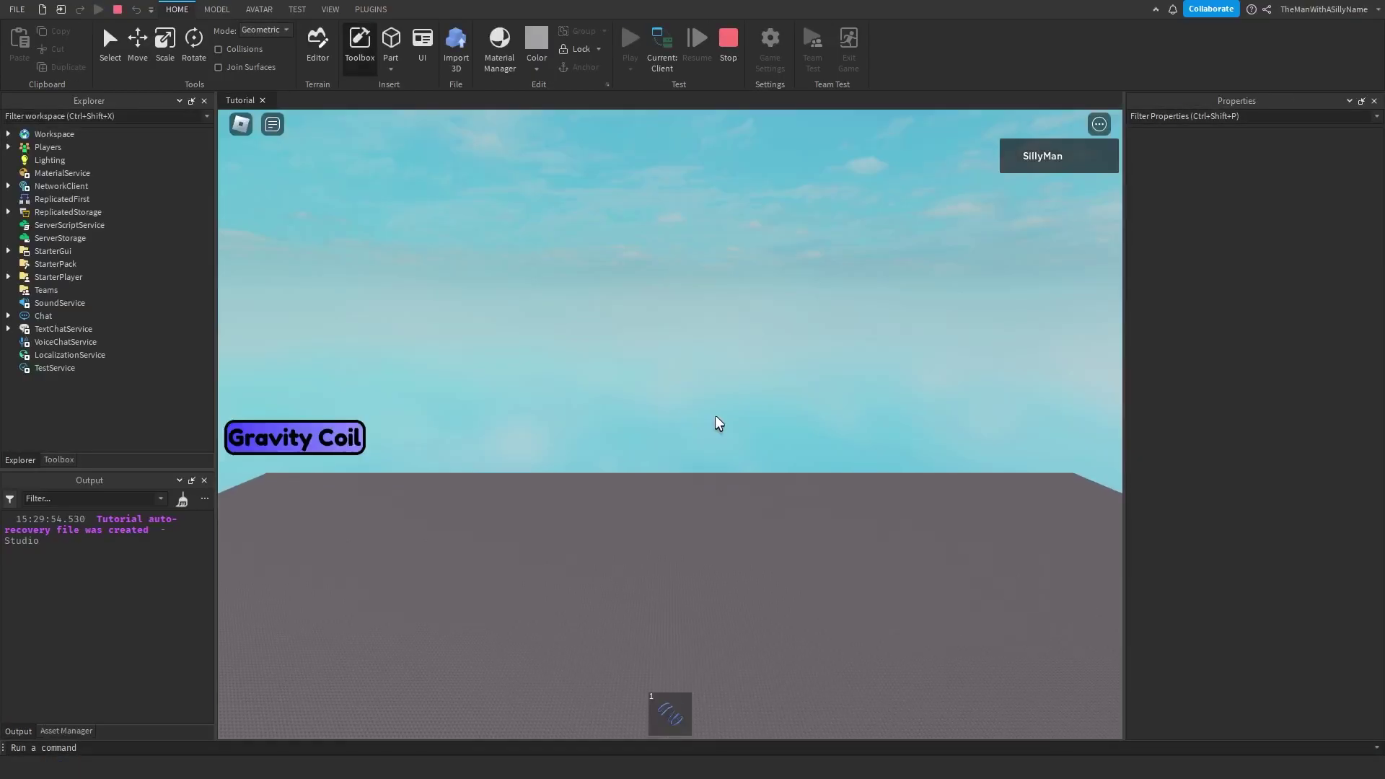
key(w)
key(1)
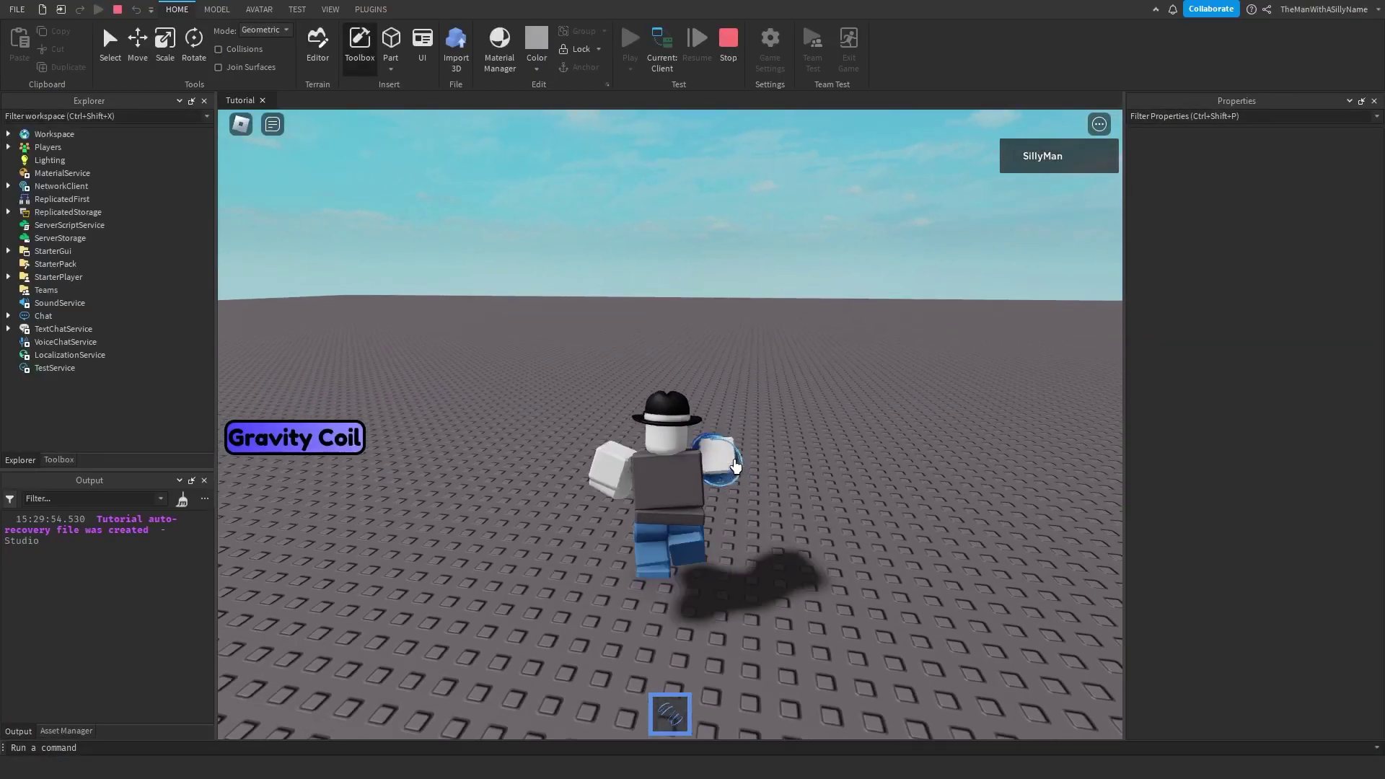
key(space)
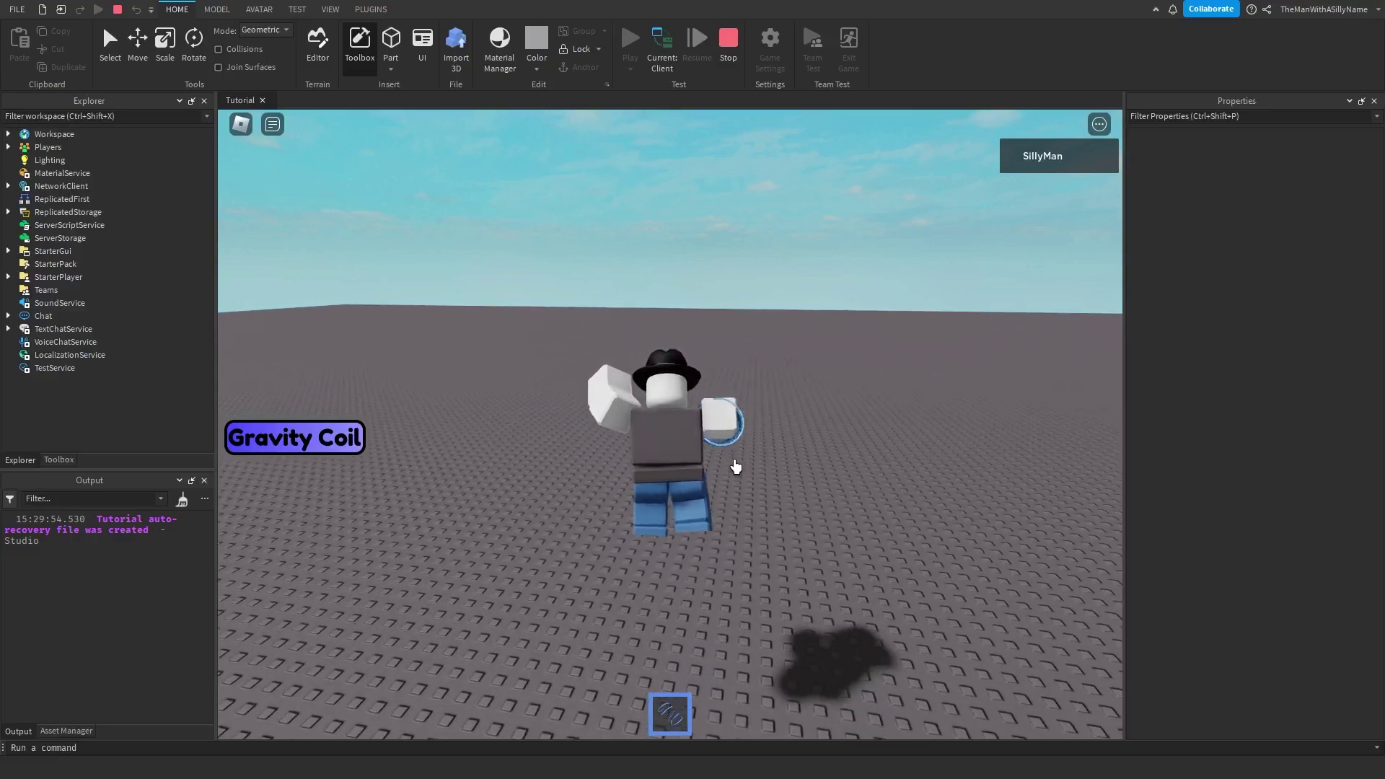
click(730, 69)
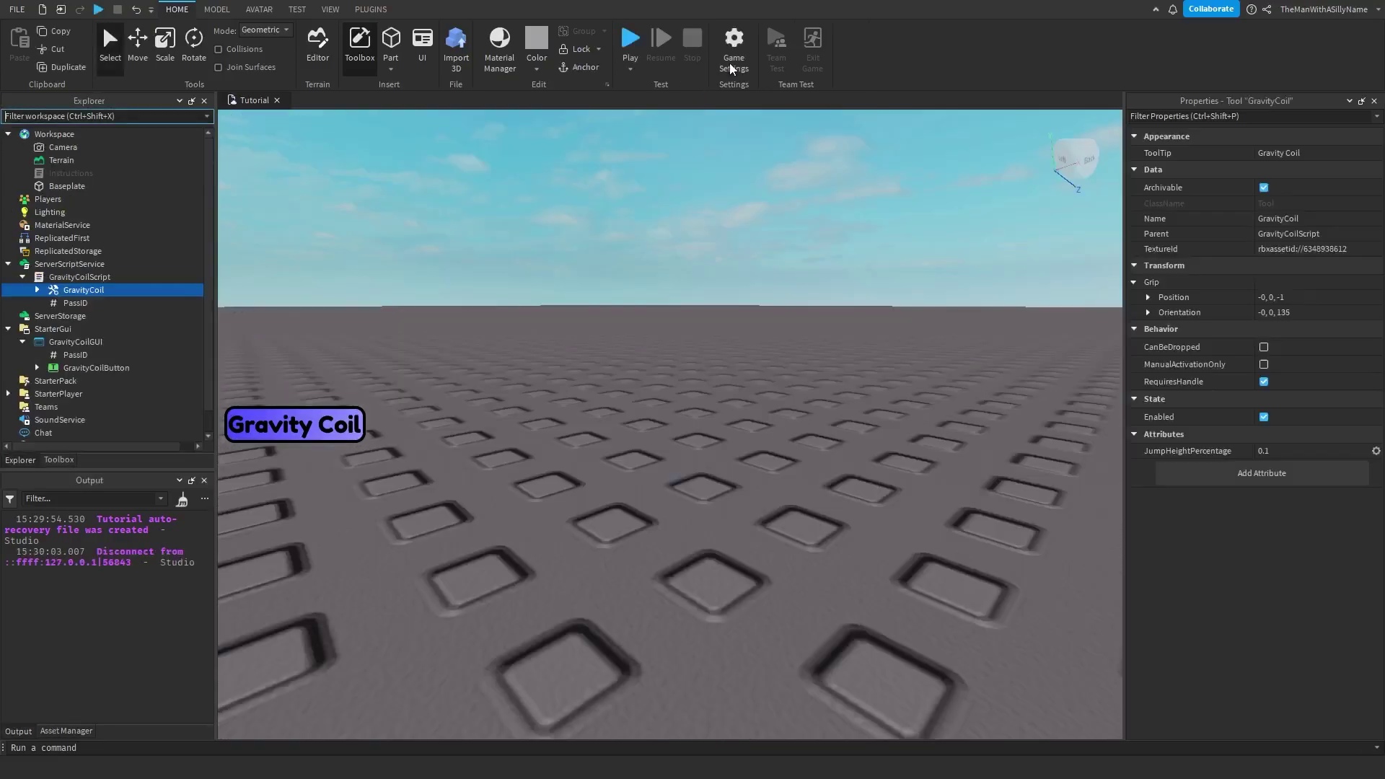
- Set the GravityCoil tool's JumpHeightPercentage attribute to 0.75
click(1289, 451)
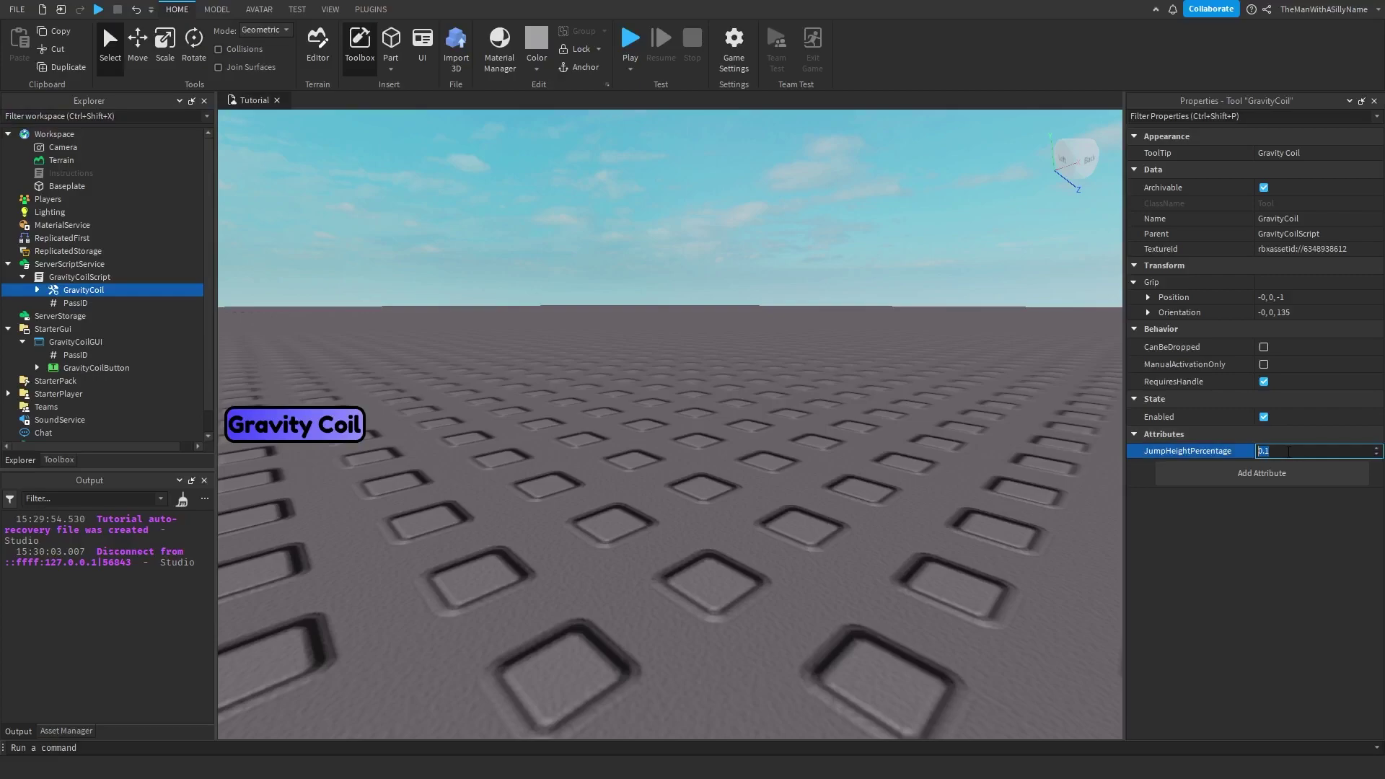
key(BackSpace)
text(.75)
key(Return)
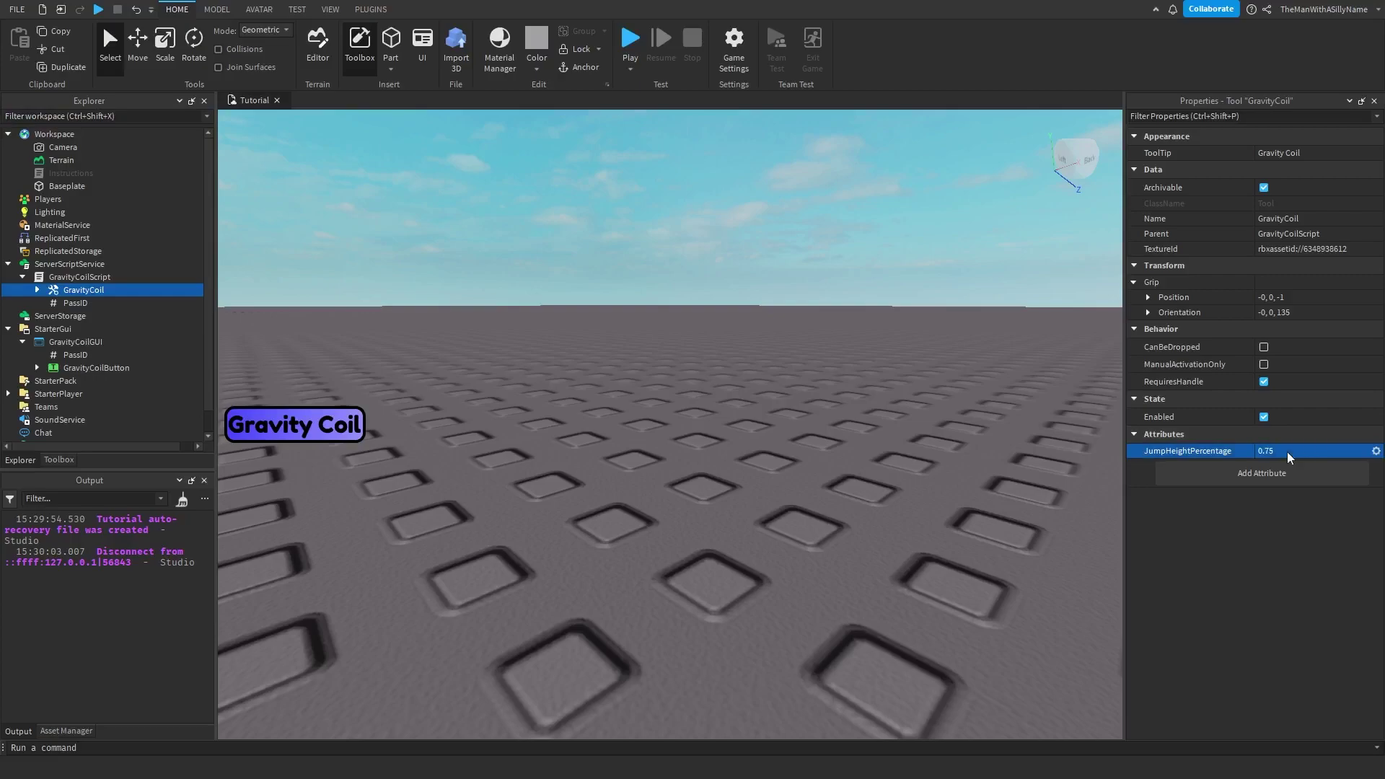
- Play test the new jump setting by jumping with the gravity coil equipped, and end the test
click(630, 40)
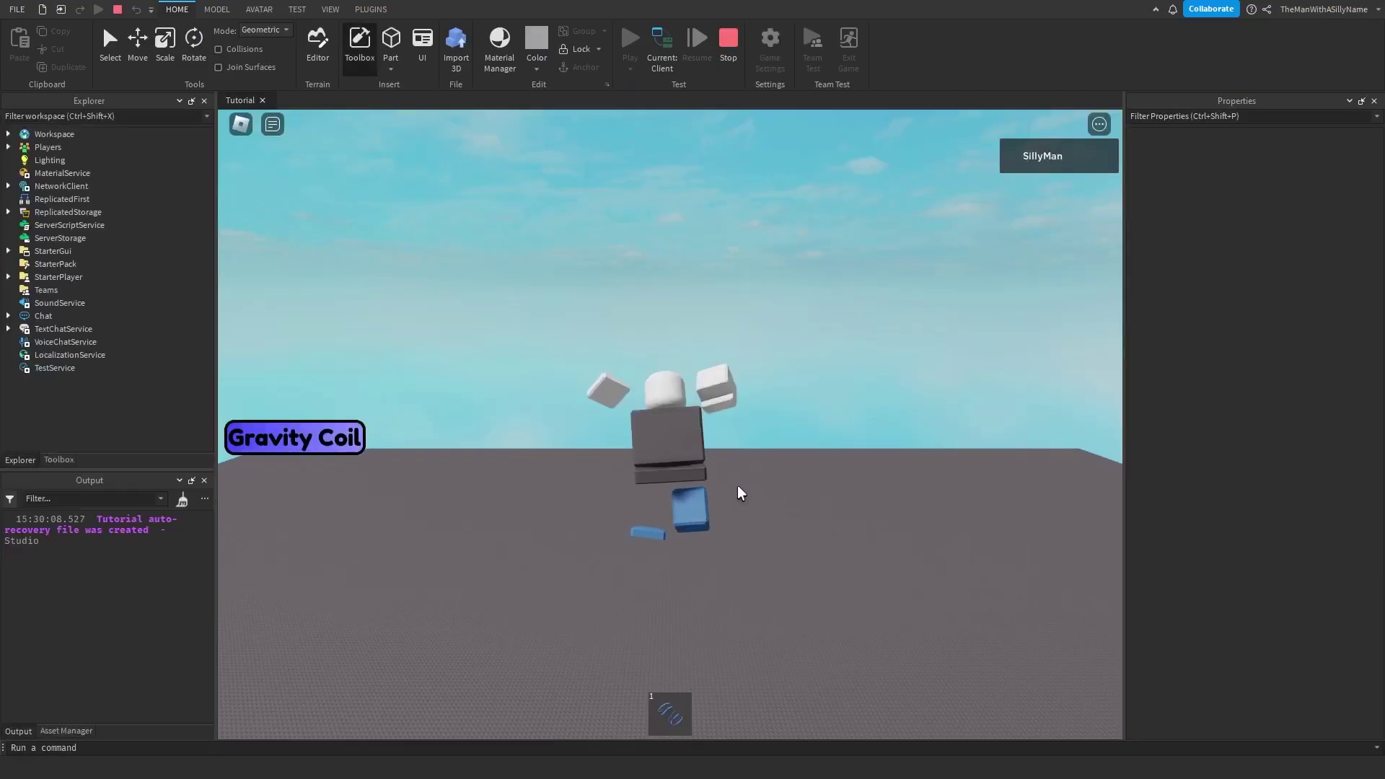
key(space)
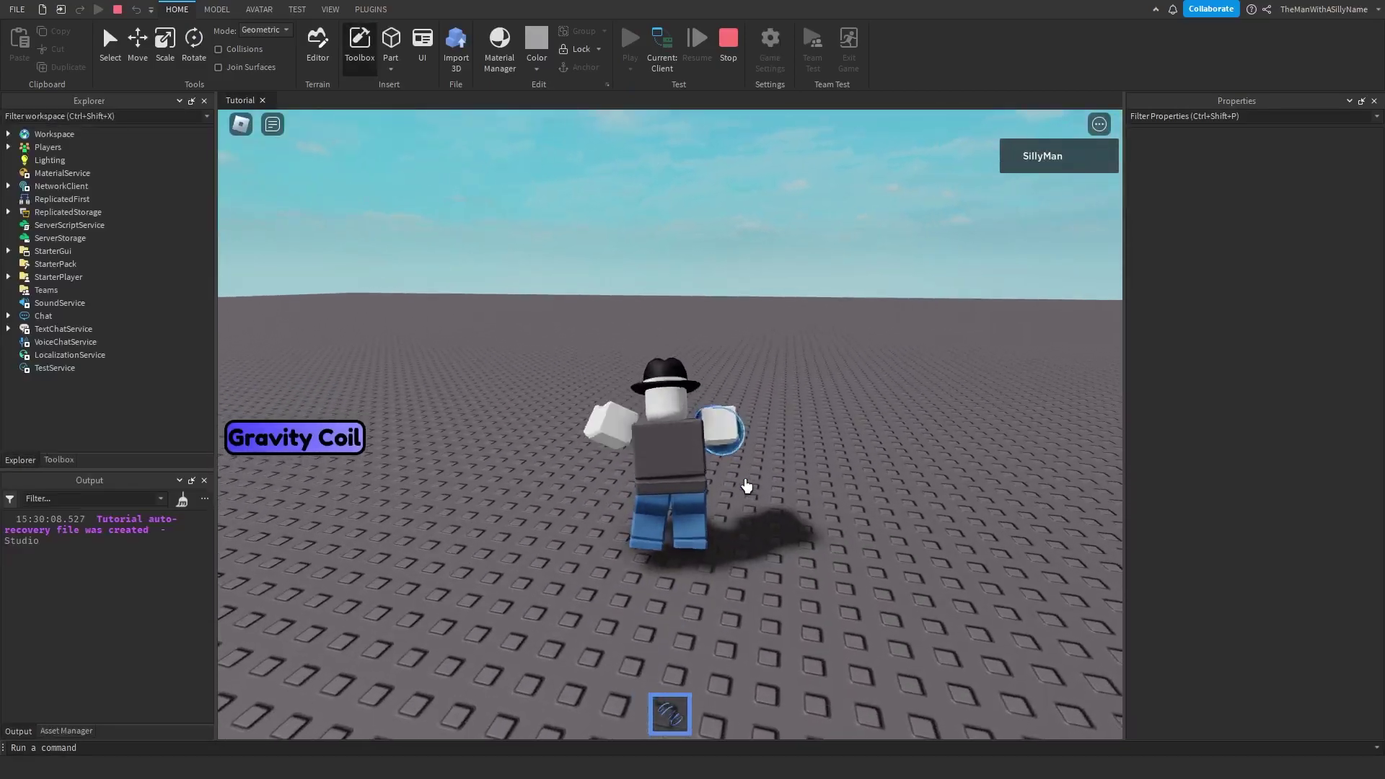
click(729, 39)
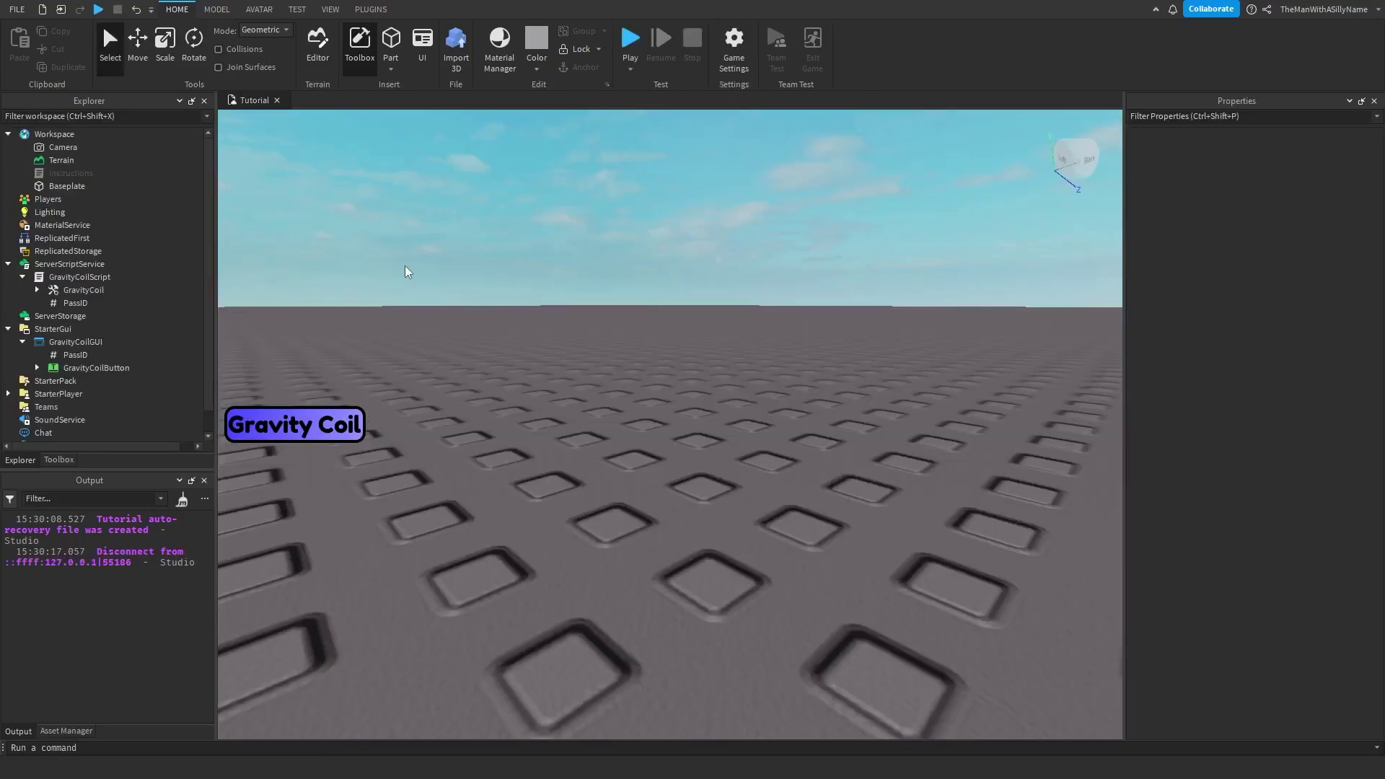
- Open the Security section of the game settings
click(735, 46)
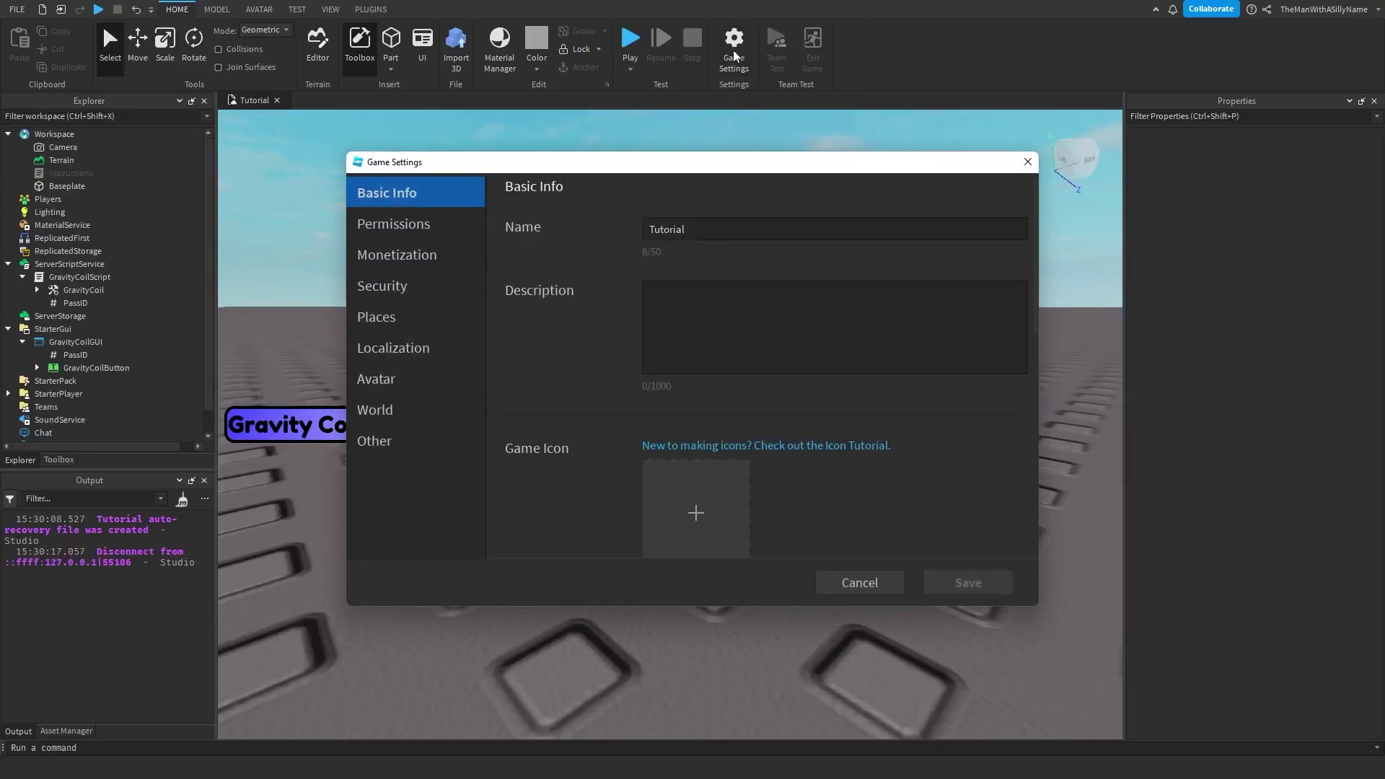
click(404, 292)
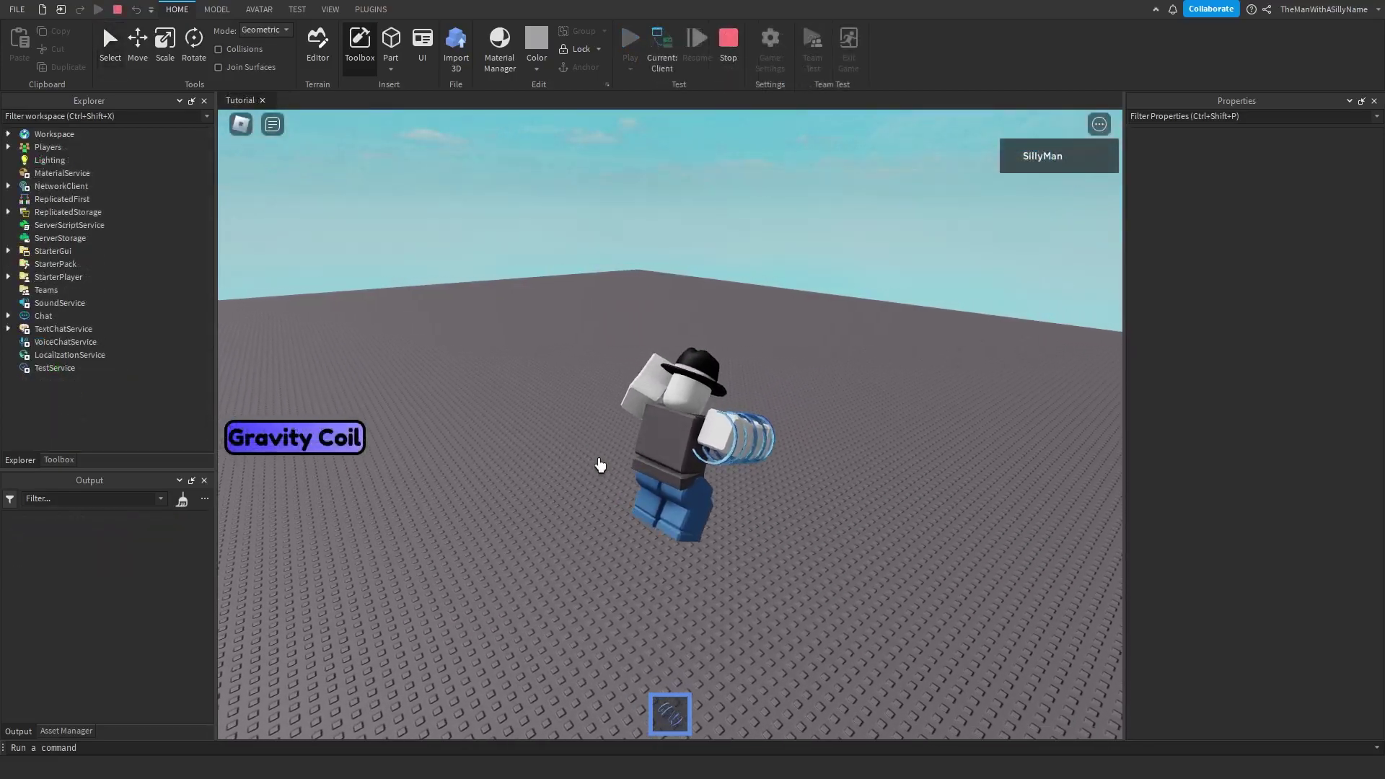
- Jump with the gravity coil equipped in a running play test
key(space)
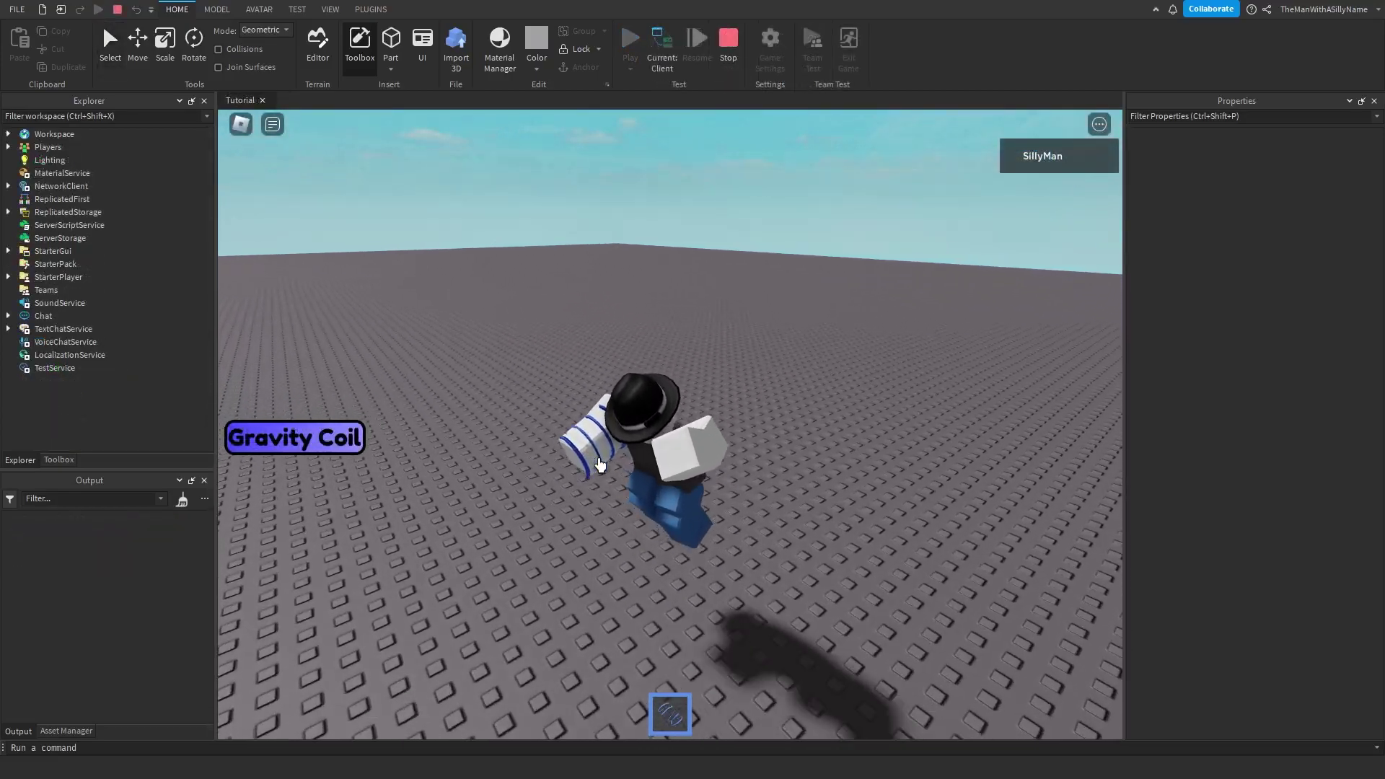